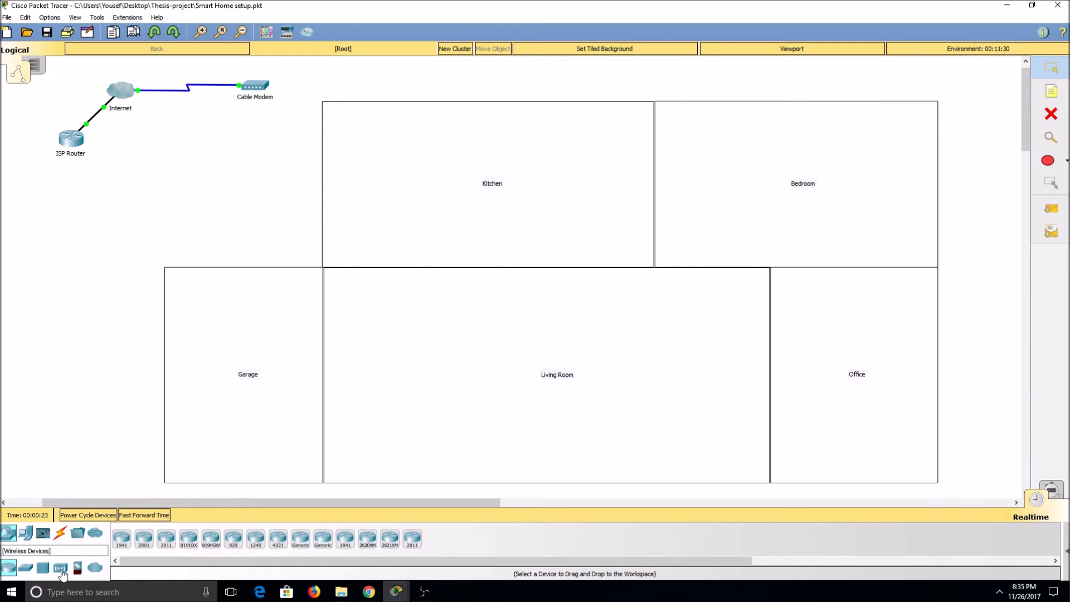
# Place a Home Gateway DLC100 in the Kitchen and connect Cable Modem Port 1 to its Internet port with a copper straight-through cable.
pyautogui.click(61, 569)
pyautogui.moveTo(233, 539); pyautogui.dragTo(353, 236)
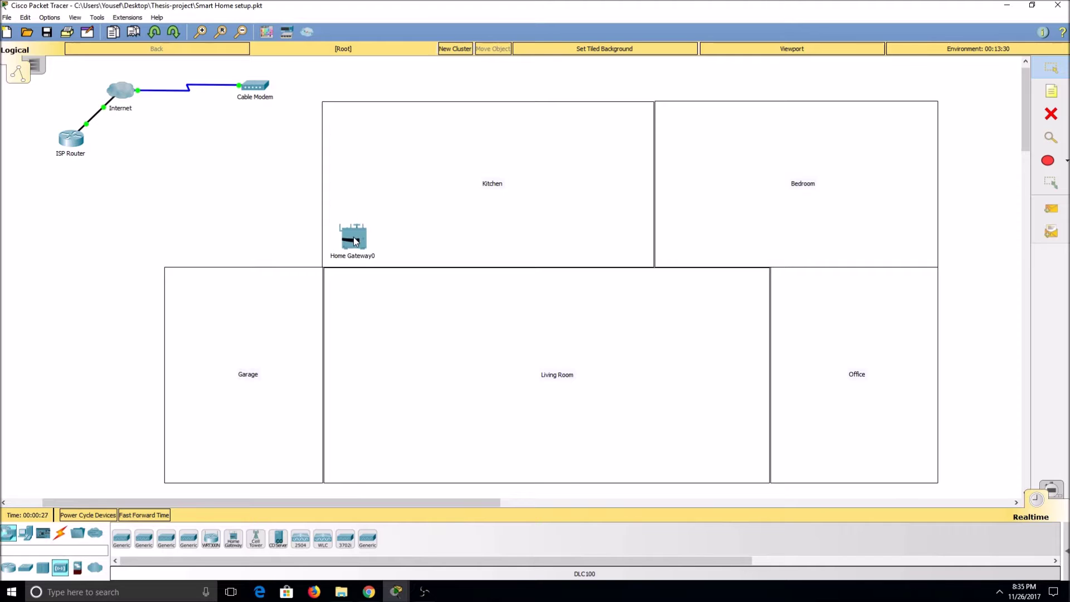
pyautogui.click(61, 535)
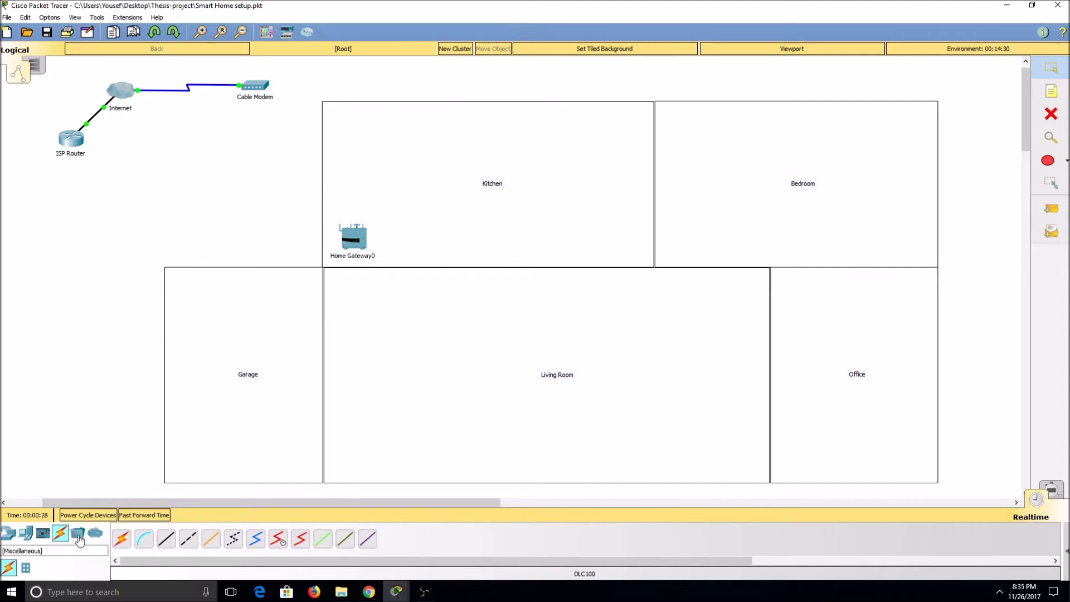
pyautogui.click(166, 538)
pyautogui.click(263, 90)
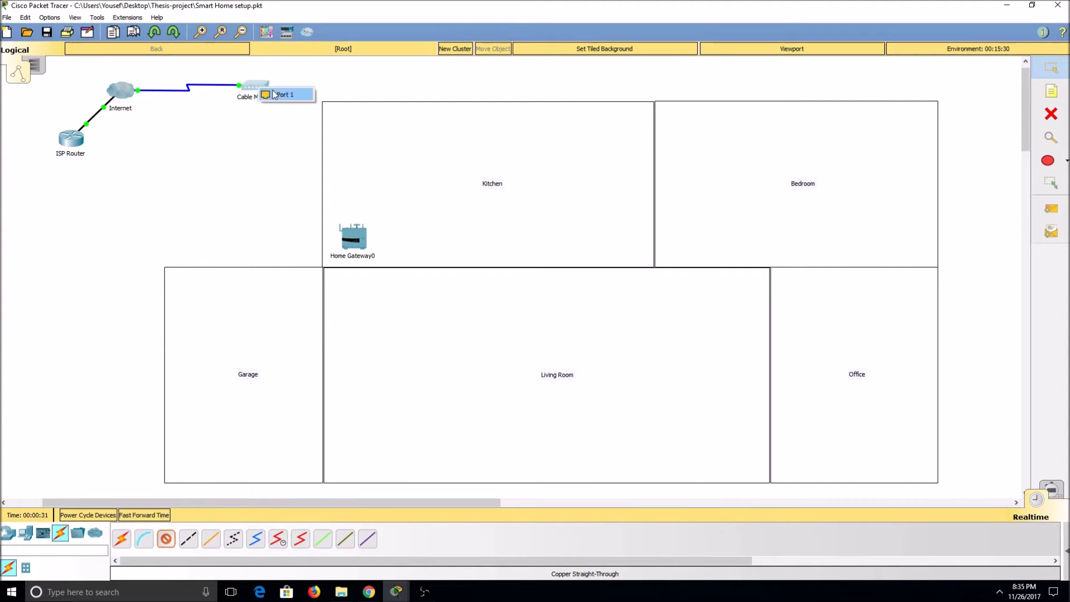
pyautogui.click(279, 107)
pyautogui.click(355, 244)
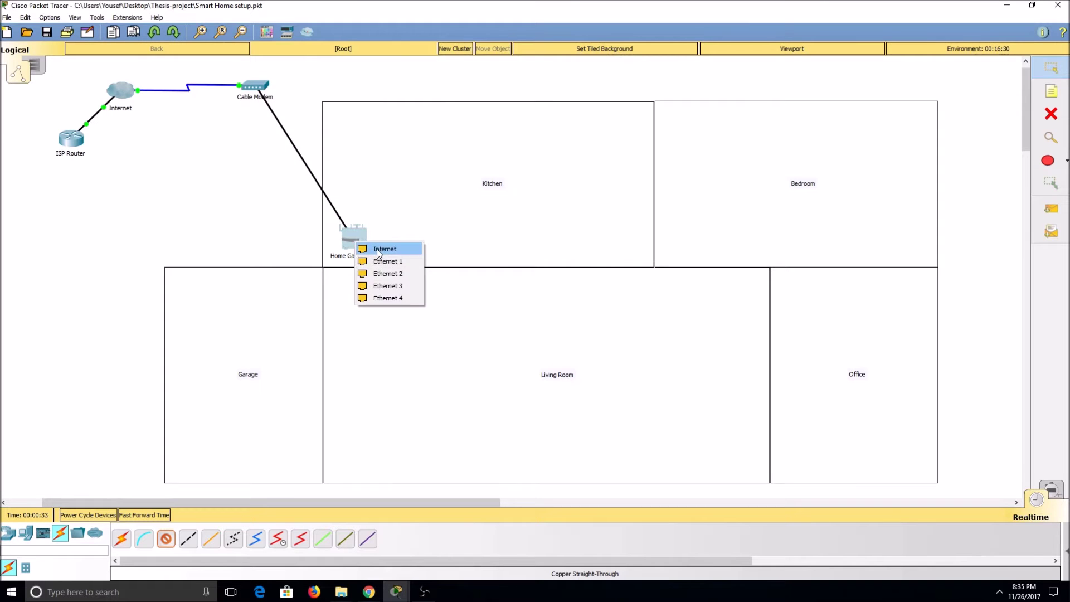
pyautogui.click(377, 249)
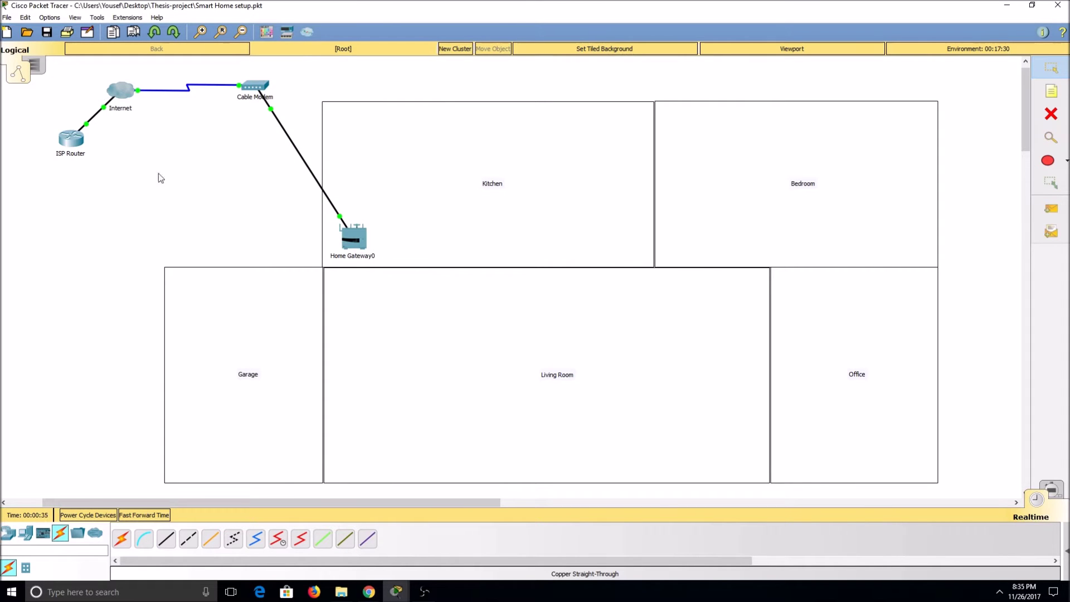
# Copy the ISP Router's GigabitEthernet0/0 address 209.152.168.1.
pyautogui.click(71, 138)
pyautogui.moveTo(498, 123); pyautogui.dragTo(107, 149)
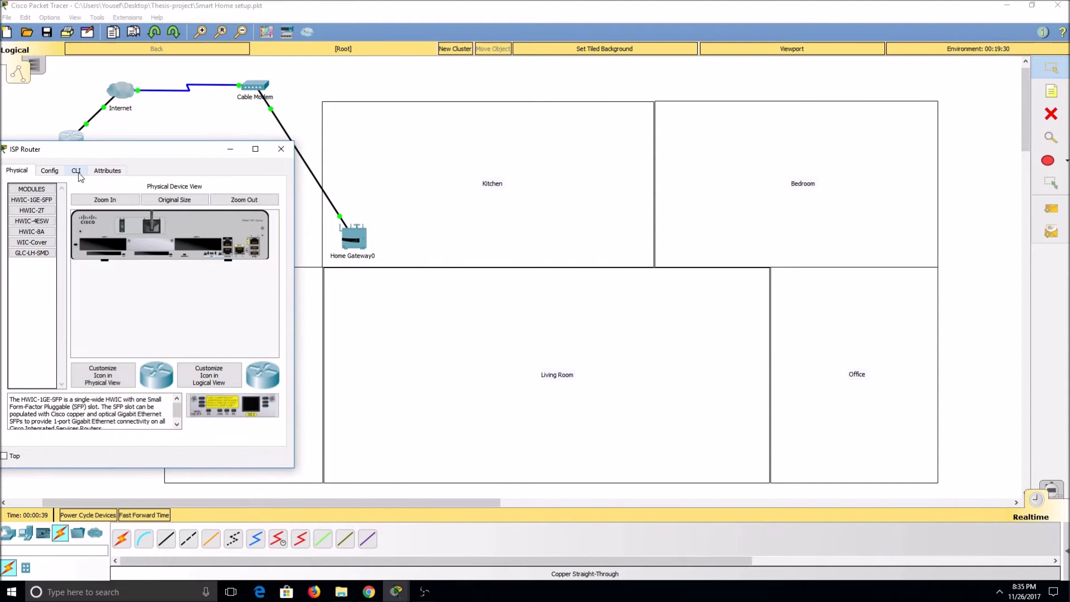
pyautogui.click(54, 172)
pyautogui.click(70, 285)
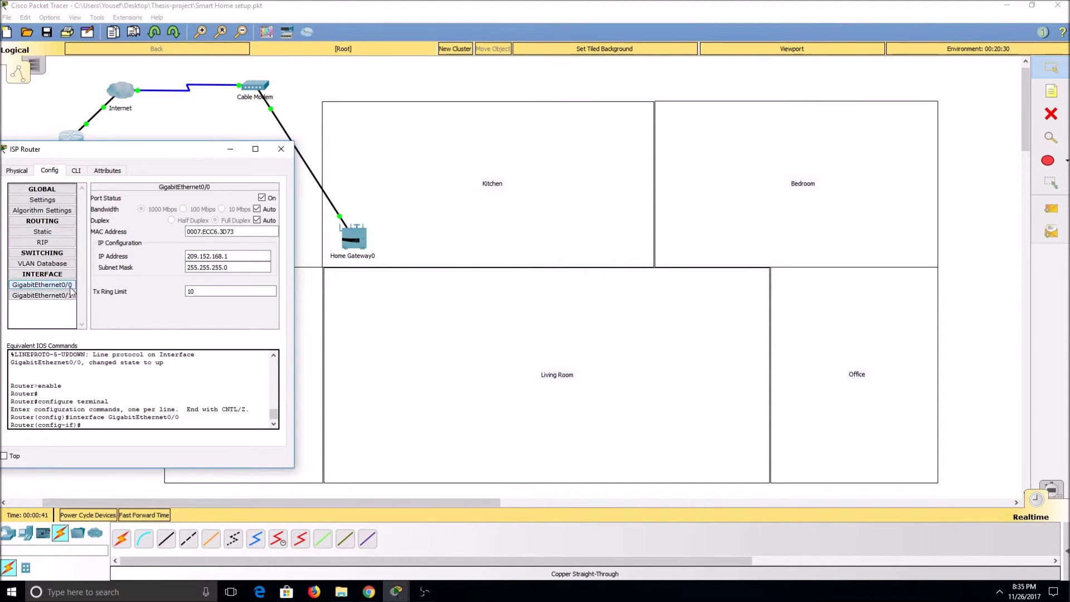
pyautogui.moveTo(229, 256); pyautogui.dragTo(139, 257)
pyautogui.hotkey('ctrl', 'c')
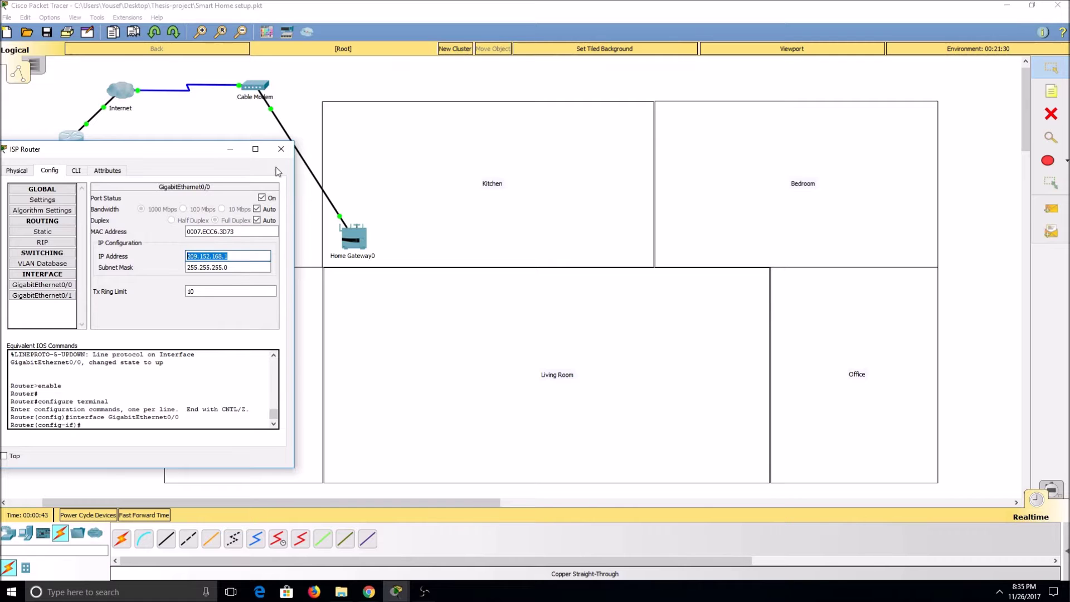
pyautogui.click(281, 149)
# Set Home Gateway0's Internet to static 209.152.168.2, mask 255.255.255.0, gateway 209.152.168.1.
pyautogui.click(343, 235)
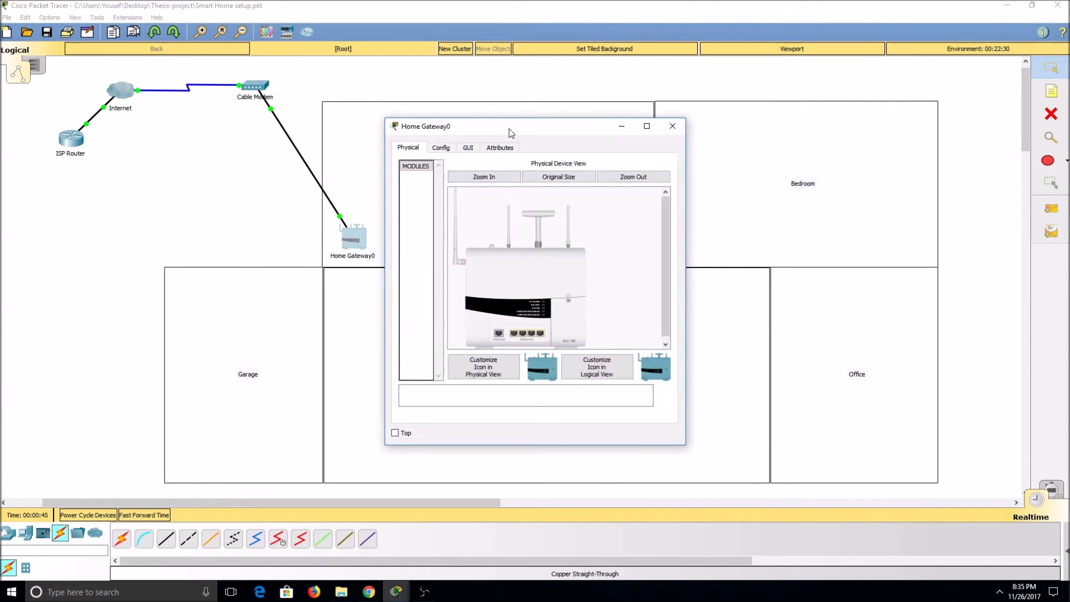
pyautogui.moveTo(509, 132); pyautogui.dragTo(633, 131)
pyautogui.click(565, 145)
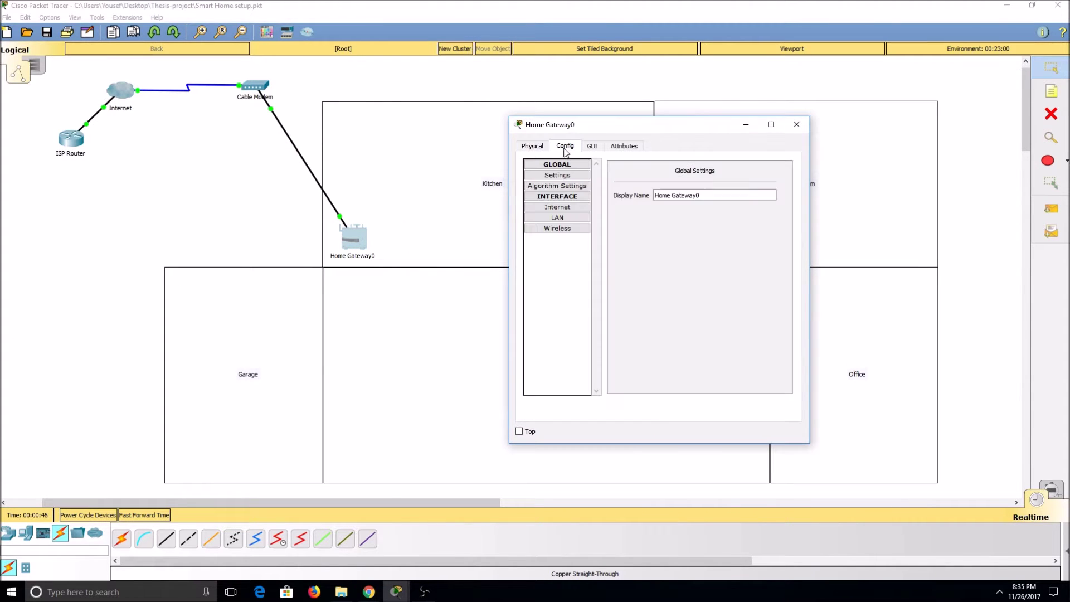
pyautogui.click(562, 207)
pyautogui.click(617, 195)
pyautogui.click(727, 206)
pyautogui.hotkey('ctrl', 'v')
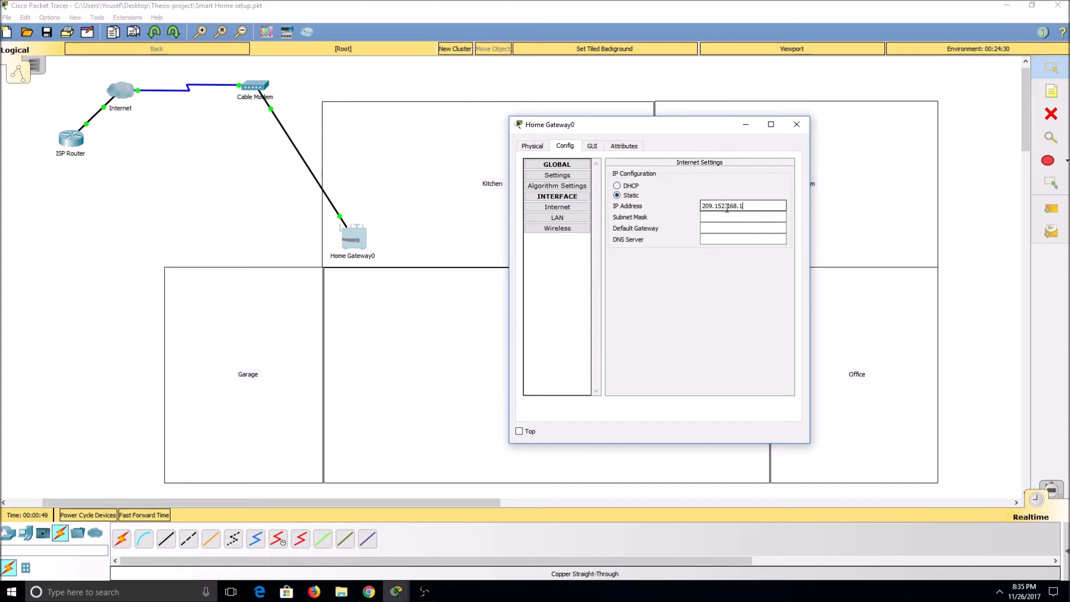
pyautogui.press('BackSpace')
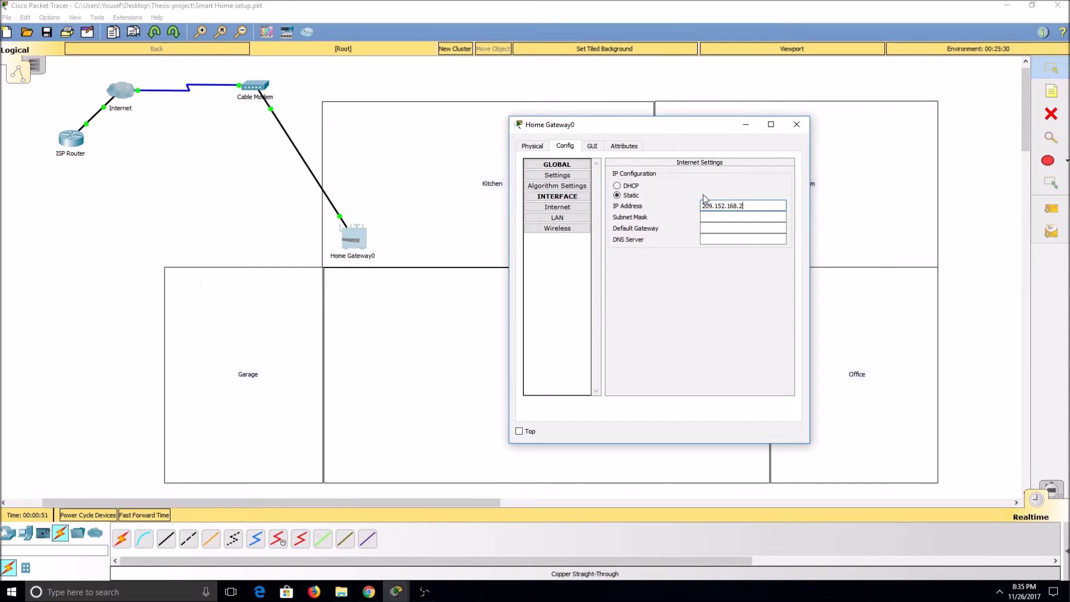
pyautogui.press('Tab')
pyautogui.press('Tab')
pyautogui.hotkey('ctrl', 'v')
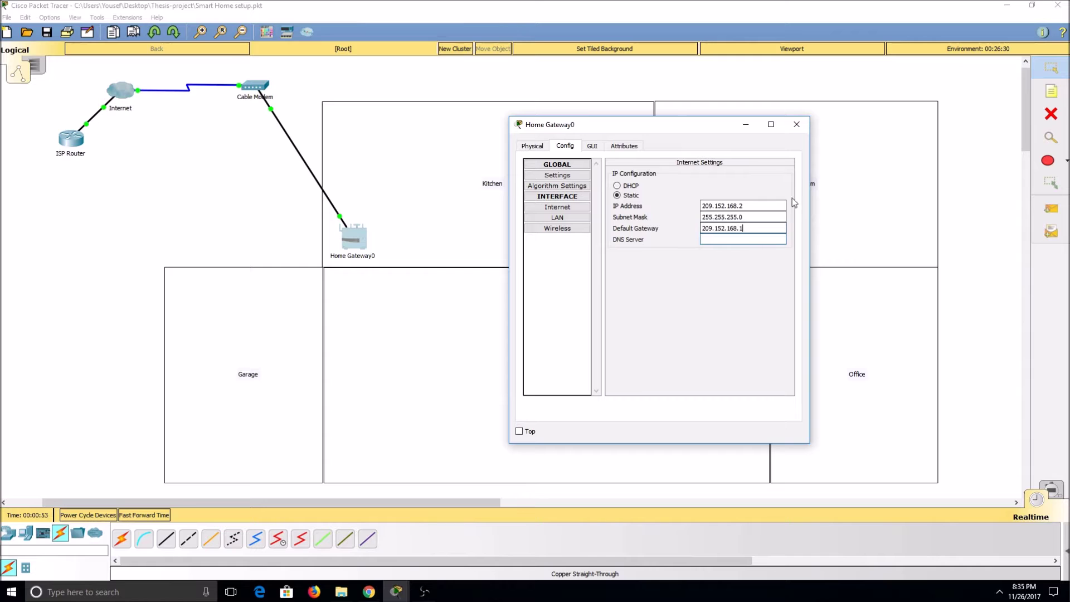
pyautogui.click(557, 217)
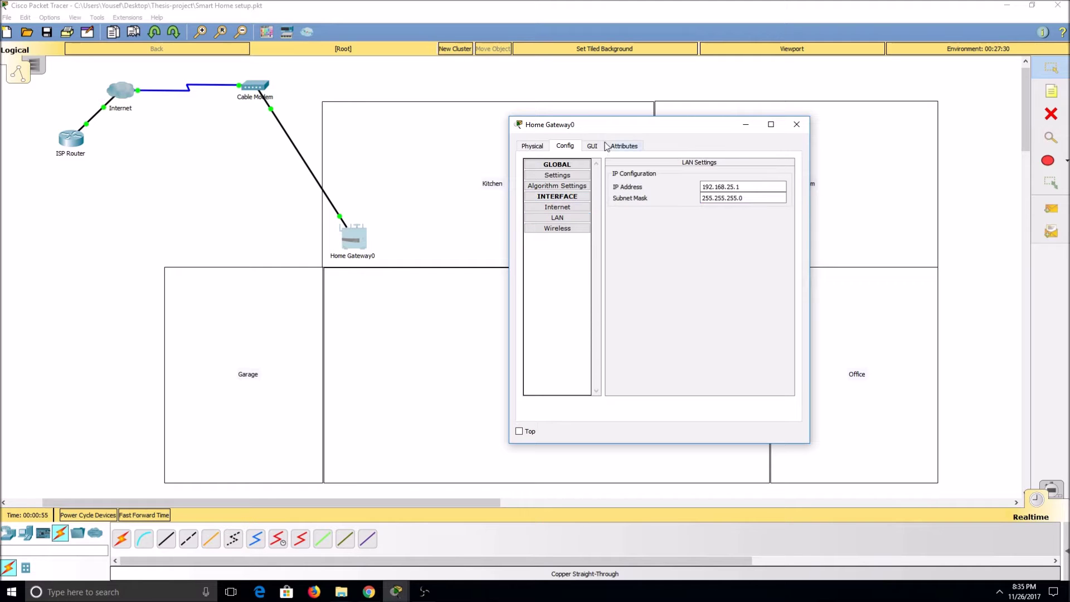
pyautogui.click(576, 236)
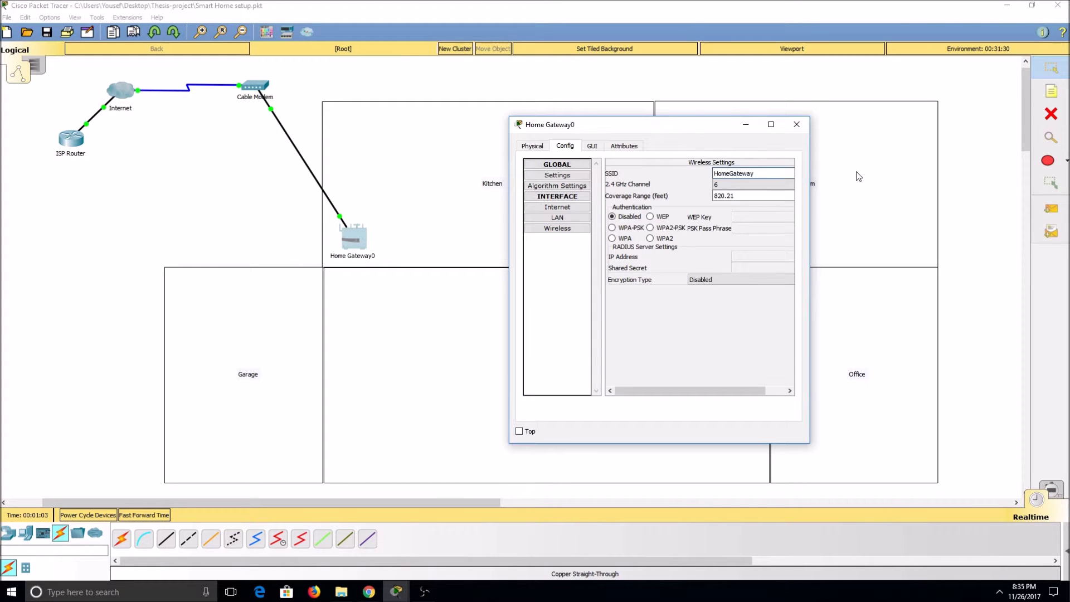
# Change the gateway SSID to MyHomeGateway with WPA2-PSK and a pass phrase, then close Home Gateway0.
pyautogui.write('My')
pyautogui.click(650, 229)
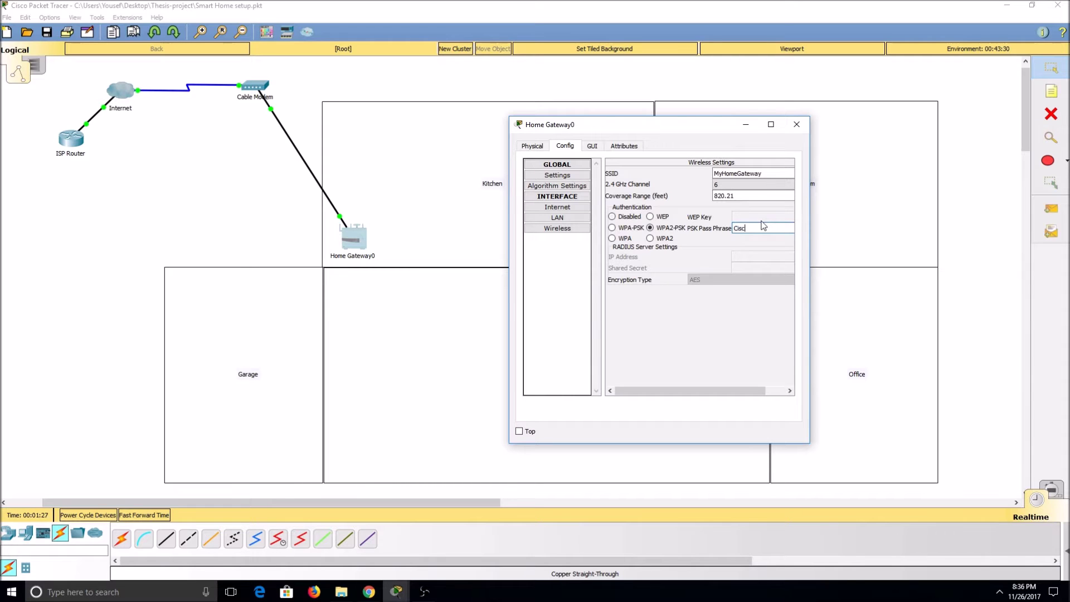
pyautogui.write('oT')
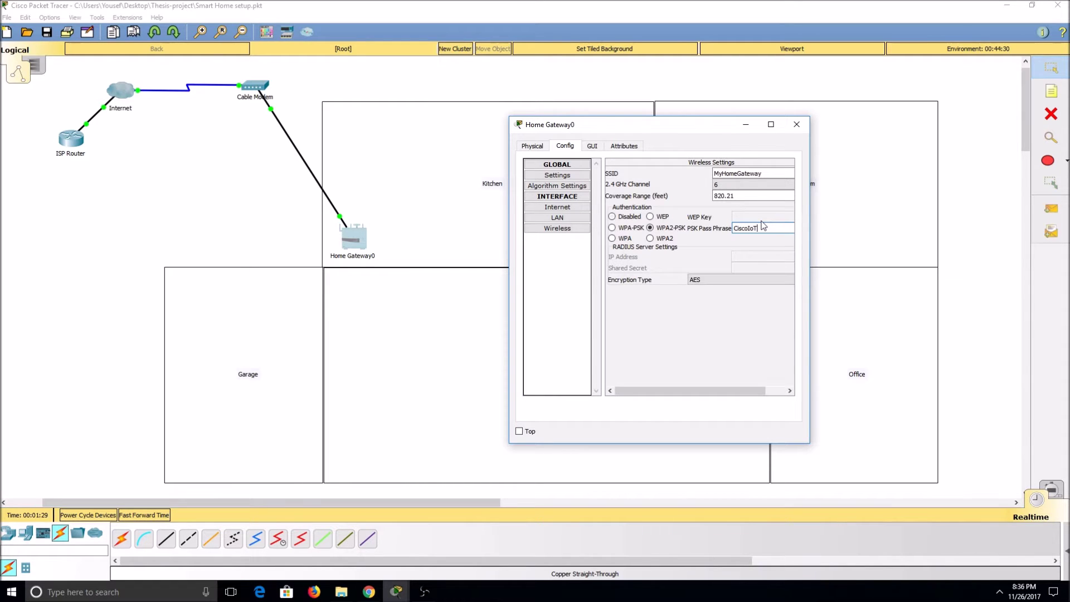
pyautogui.click(797, 125)
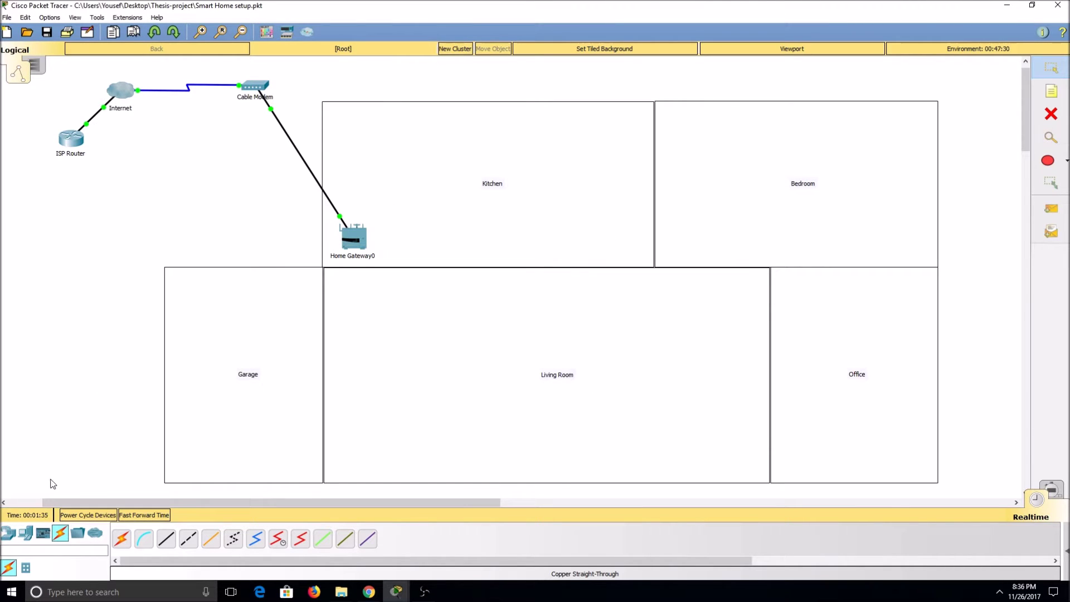
# Drag a Garage Door from End Devices > Home into the Garage and open IoT0's window.
pyautogui.click(32, 533)
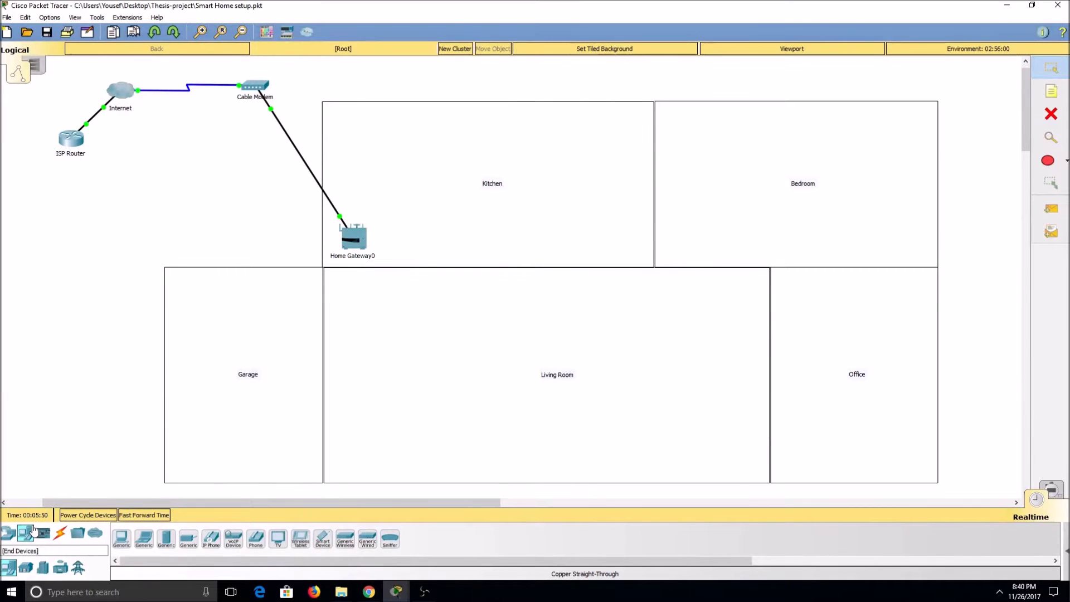
pyautogui.click(26, 568)
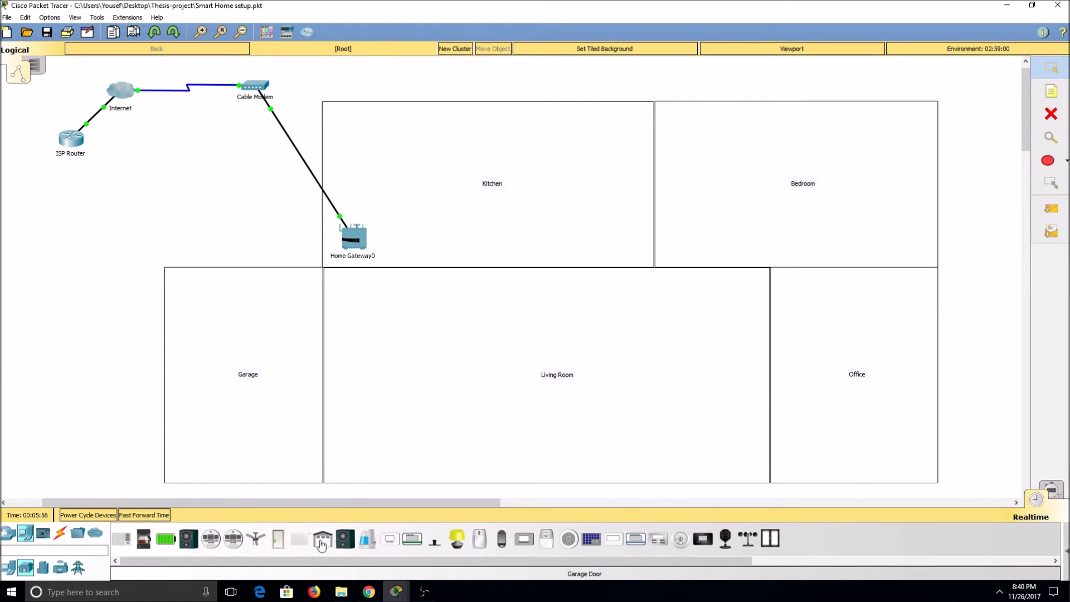
pyautogui.moveTo(323, 538); pyautogui.dragTo(243, 456)
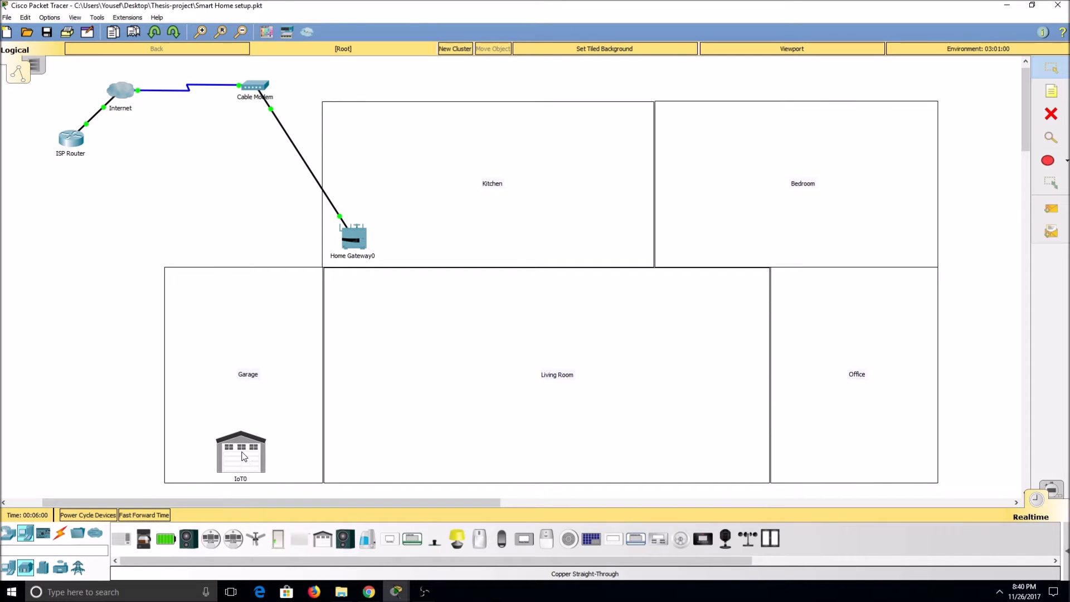
pyautogui.click(246, 462)
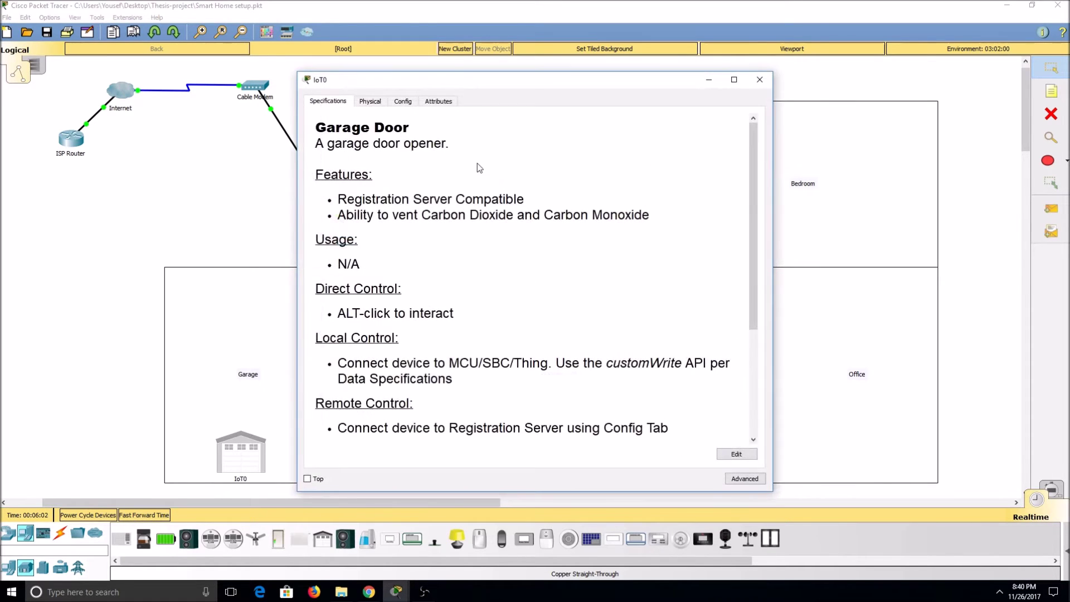
# Set IoT0's Network Adapter 2 to PT-IOT-NM-1W in Advanced I/O Config.
pyautogui.moveTo(510, 82); pyautogui.dragTo(746, 90)
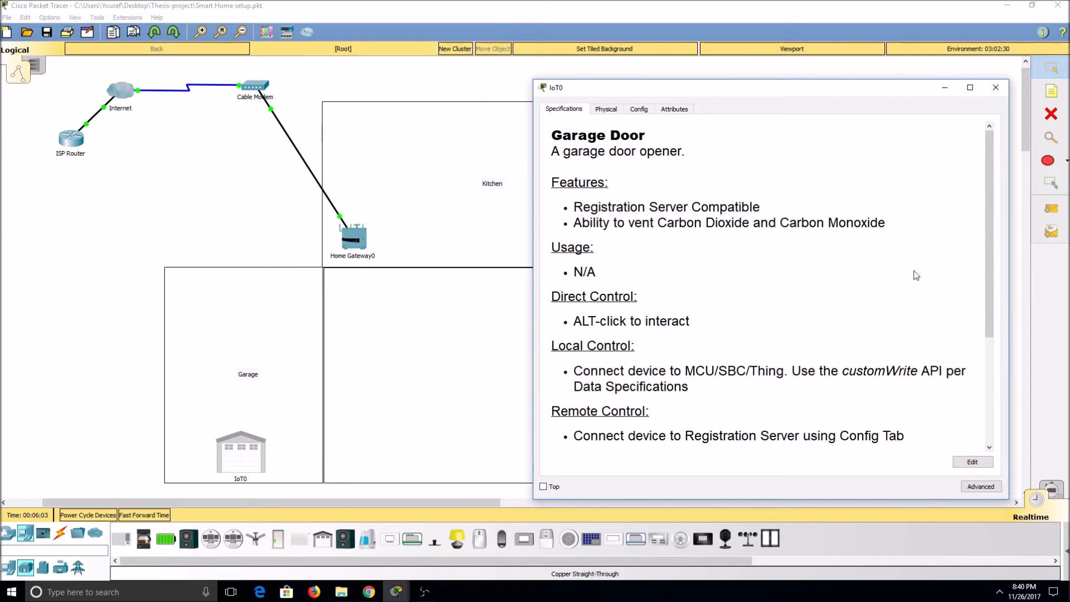
pyautogui.click(990, 489)
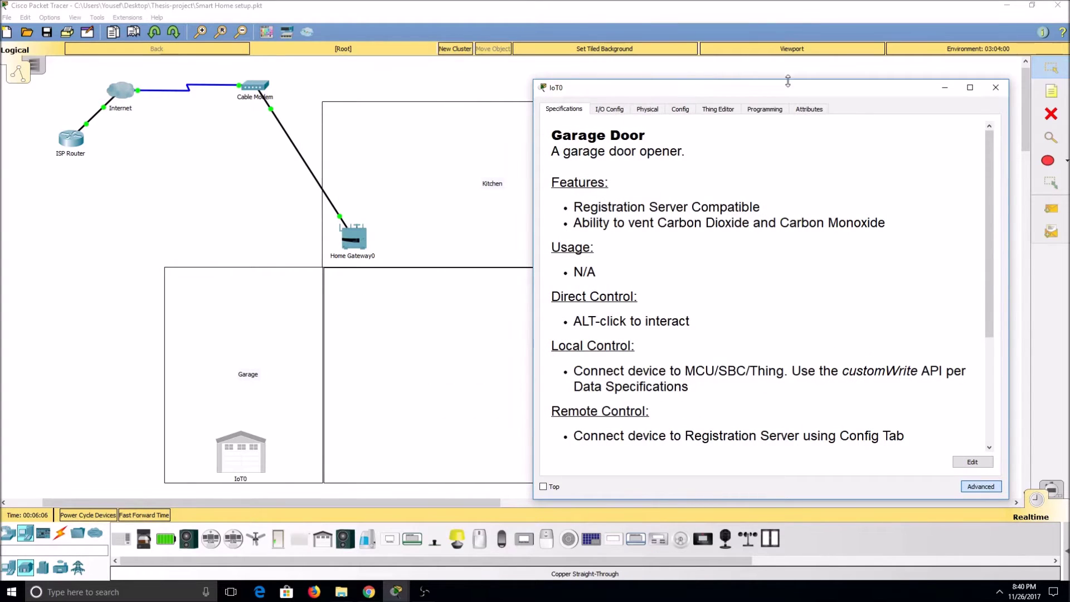
pyautogui.click(604, 108)
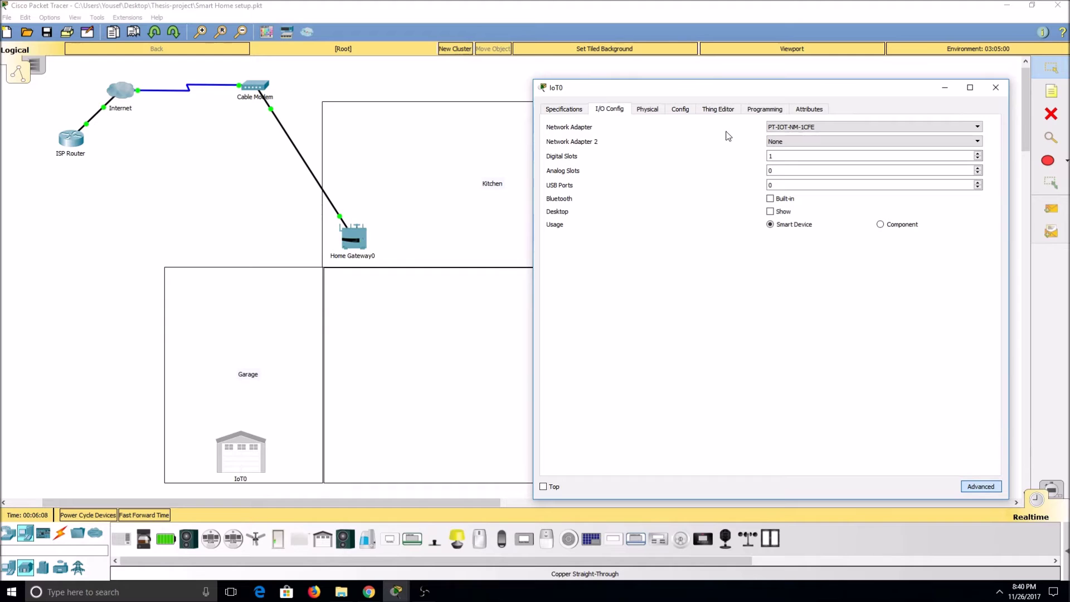
pyautogui.click(782, 142)
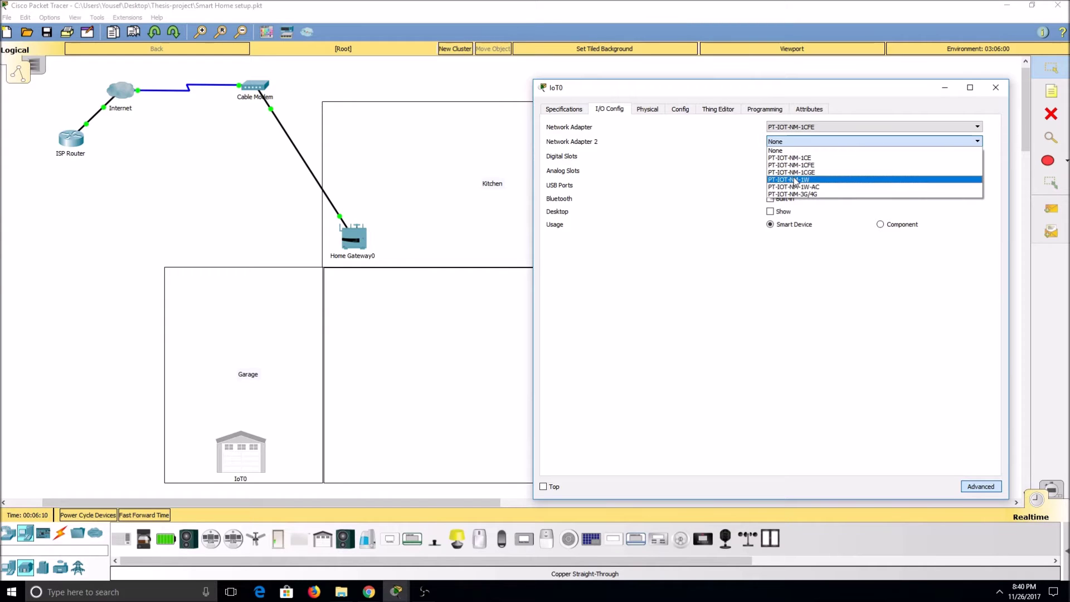
pyautogui.click(795, 180)
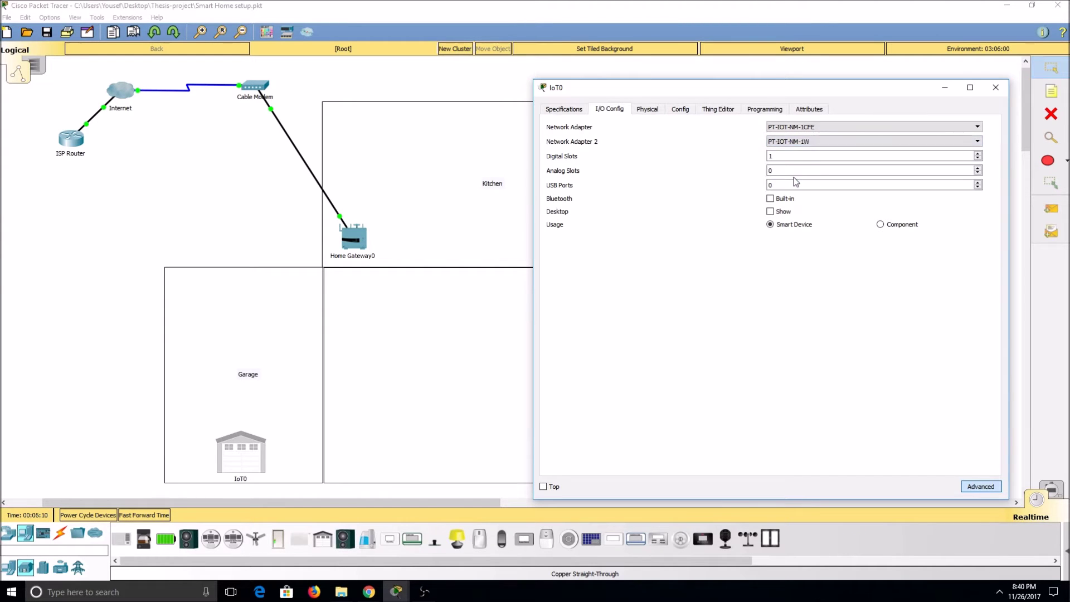
pyautogui.click(681, 109)
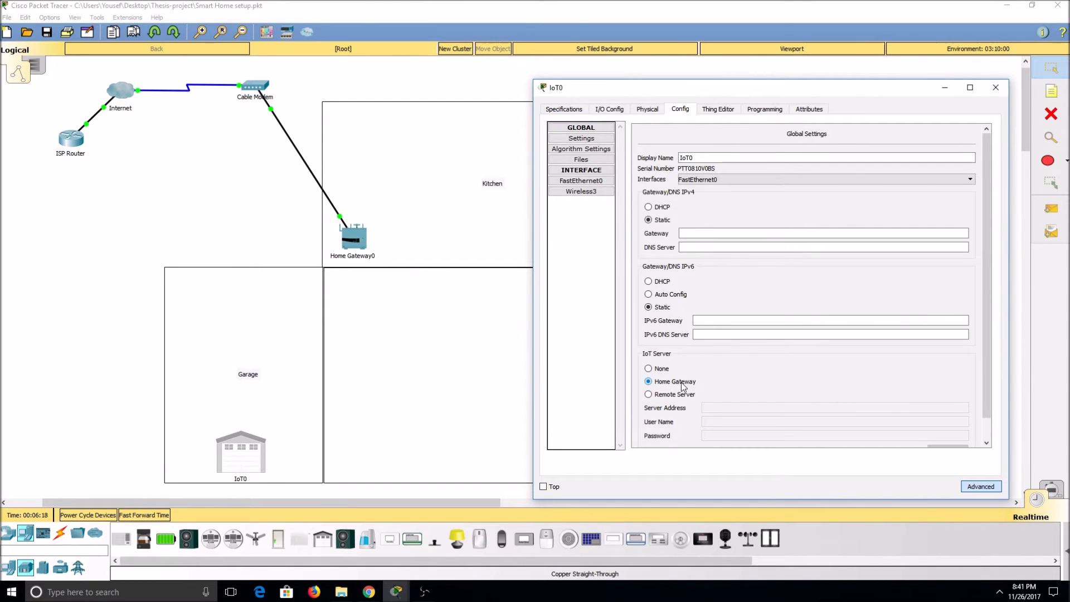
# Set IoT0's Wireless3 SSID to MyHomeGateway with WPA2-PSK and the pass phrase, then close it.
pyautogui.click(582, 193)
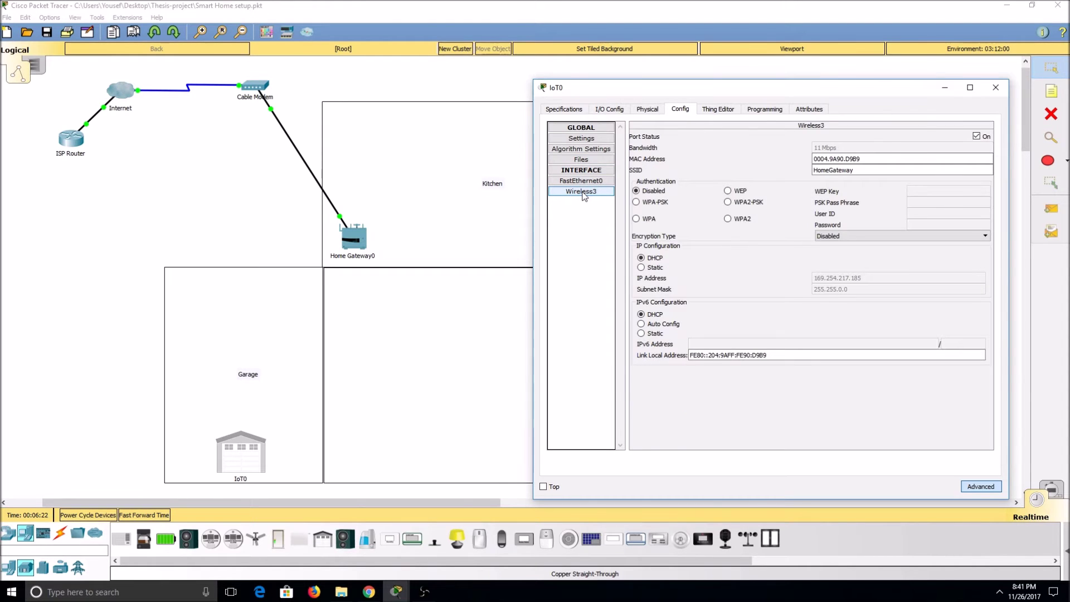
pyautogui.click(814, 170)
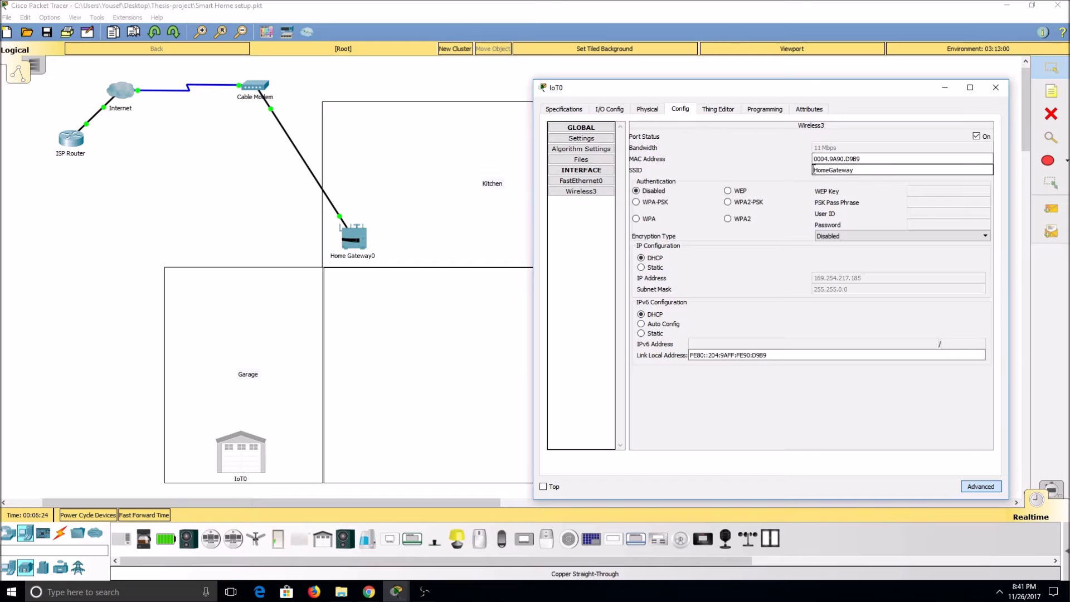
pyautogui.write('My')
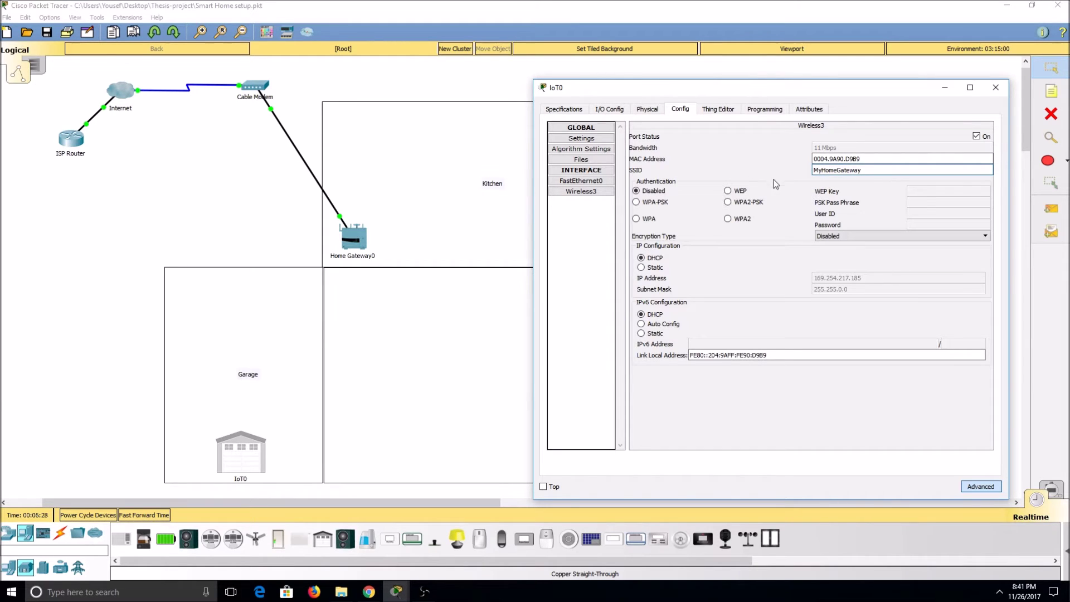
pyautogui.click(741, 205)
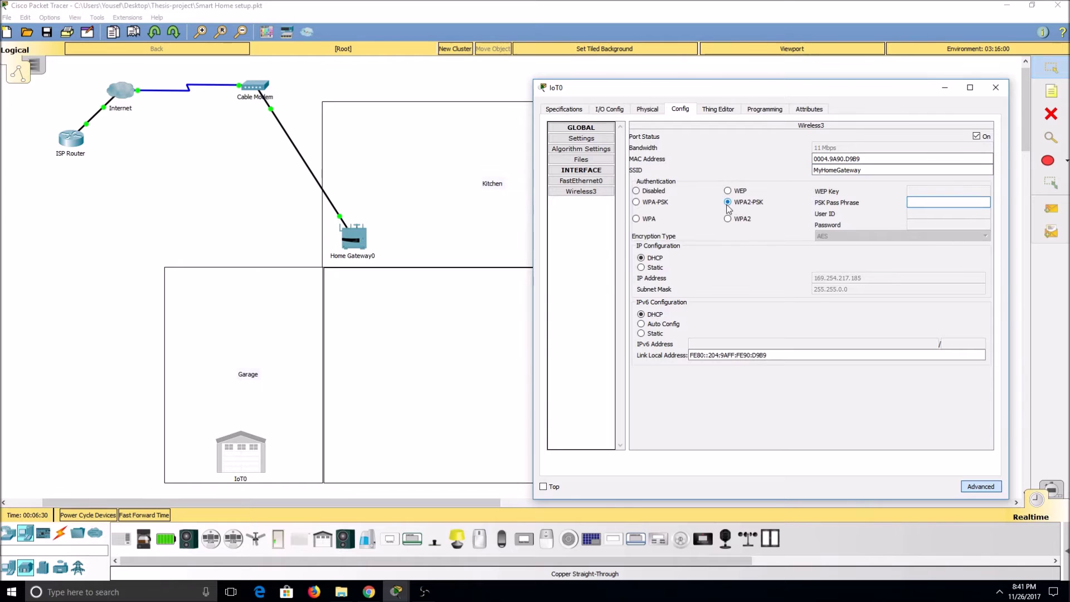
pyautogui.click(958, 204)
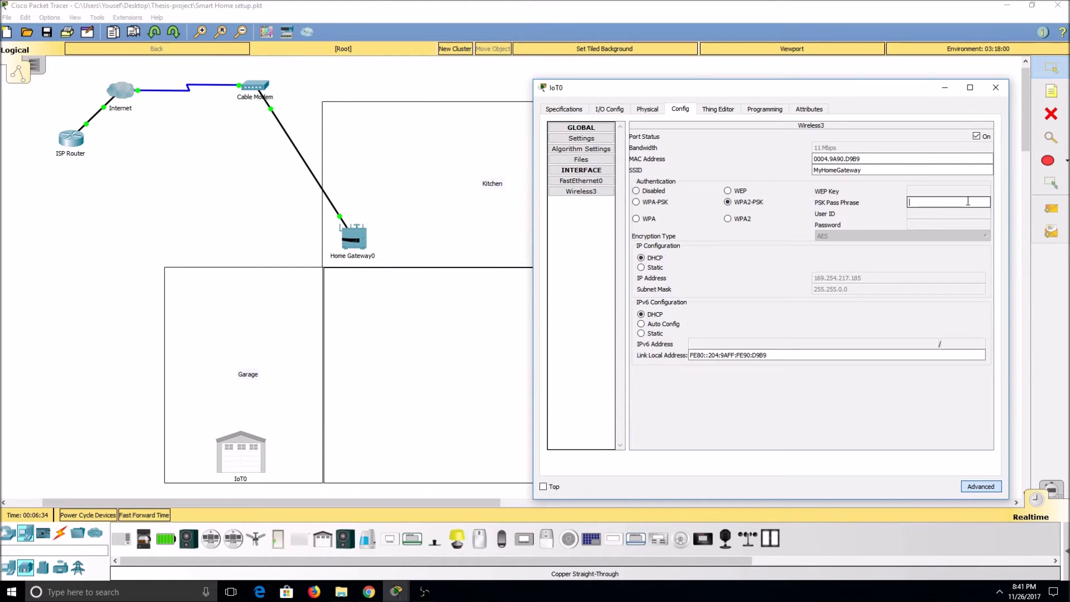
pyautogui.write('CiscoIoT')
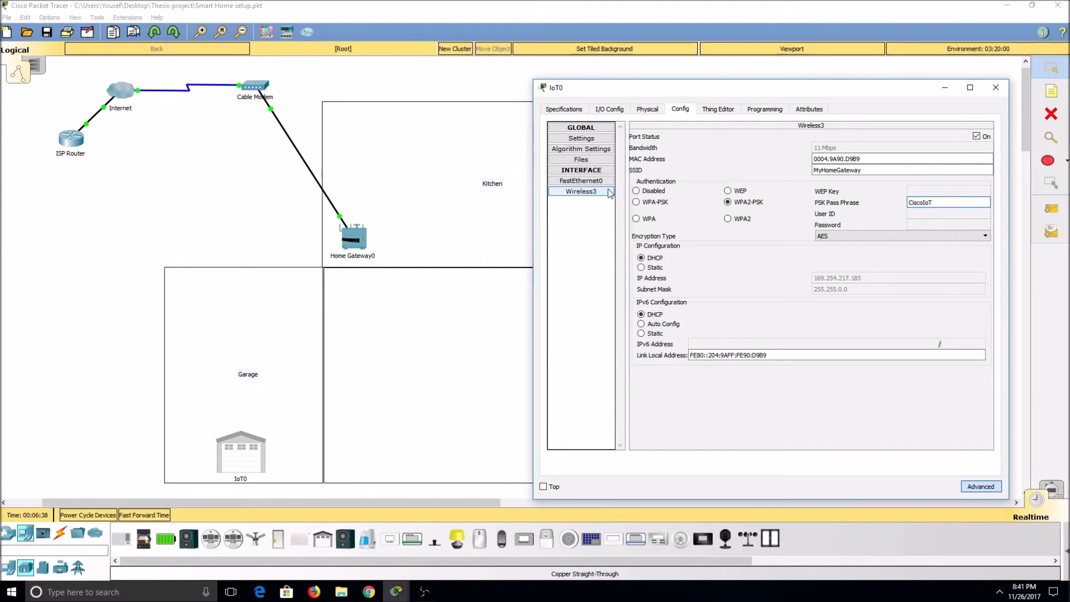
pyautogui.click(999, 93)
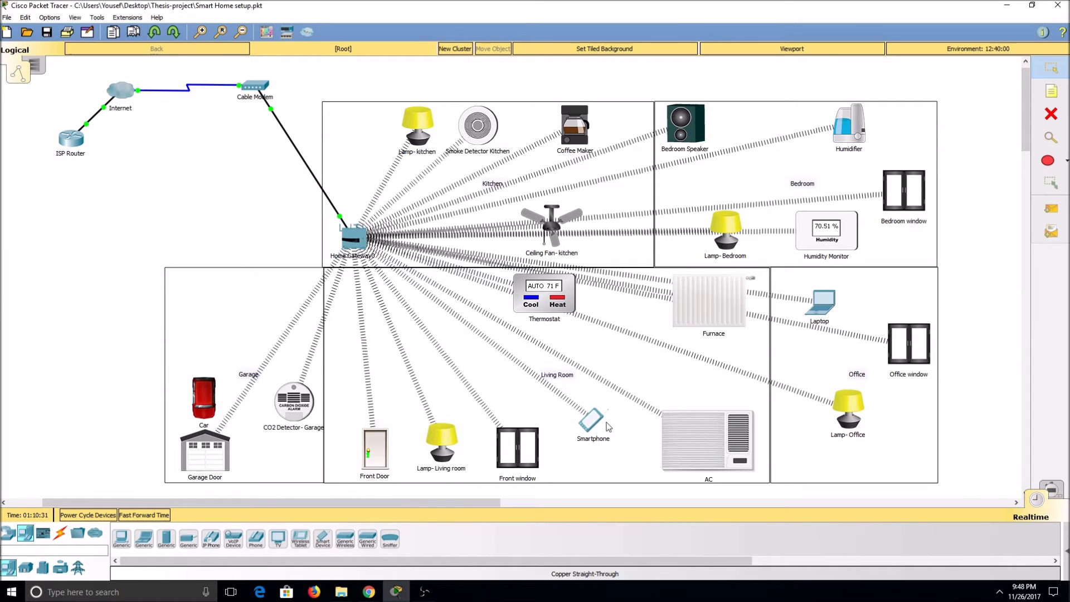
# Launch IoT Monitor on the Laptop desktop and log in to server 192.168.25.1.
pyautogui.click(821, 306)
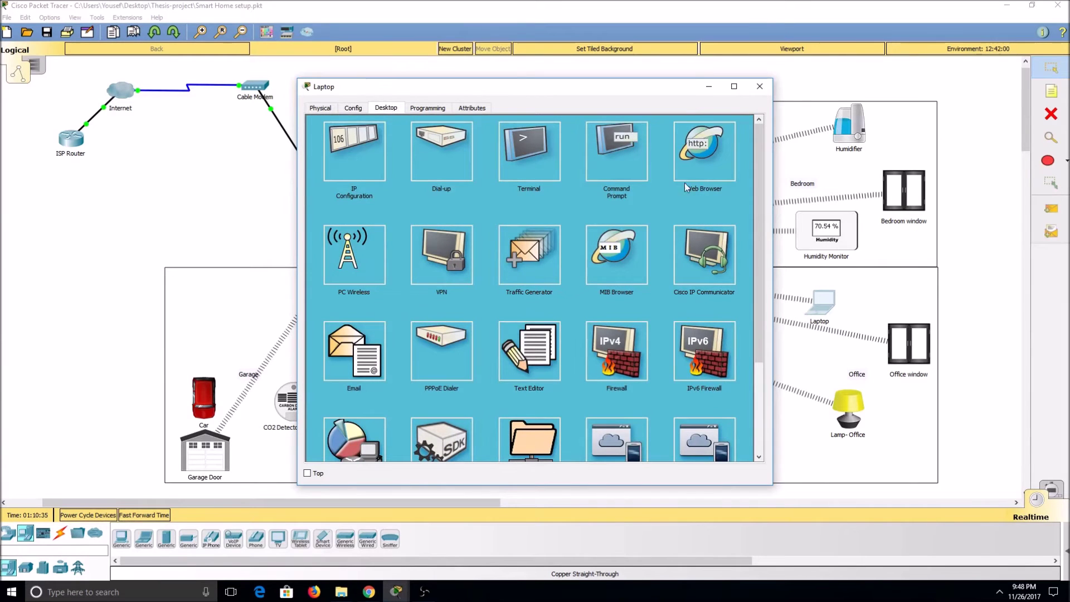
pyautogui.scroll(-3, 694, 188)
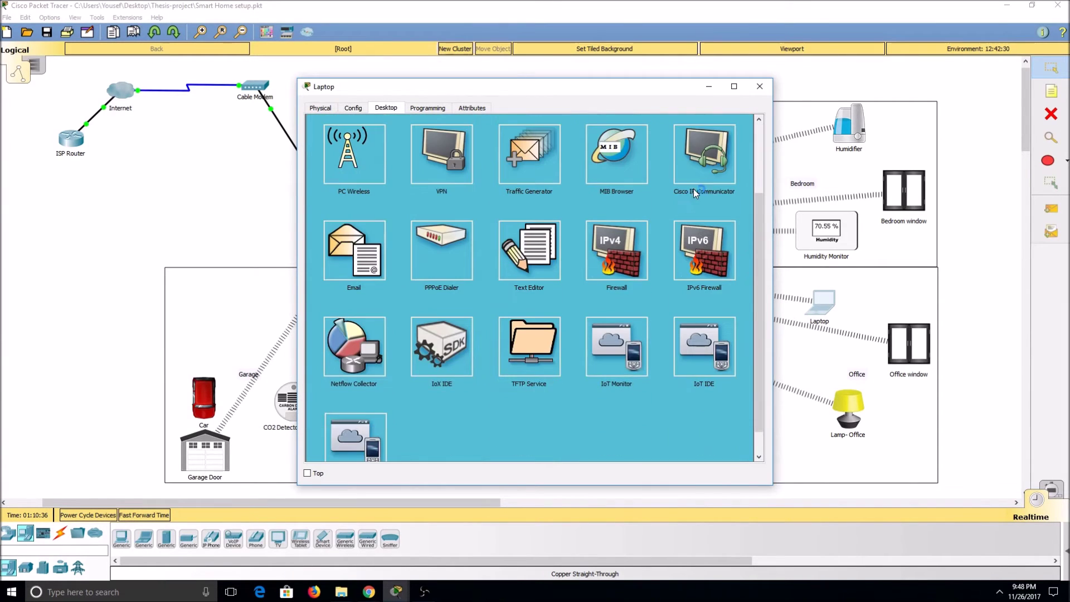
pyautogui.click(630, 355)
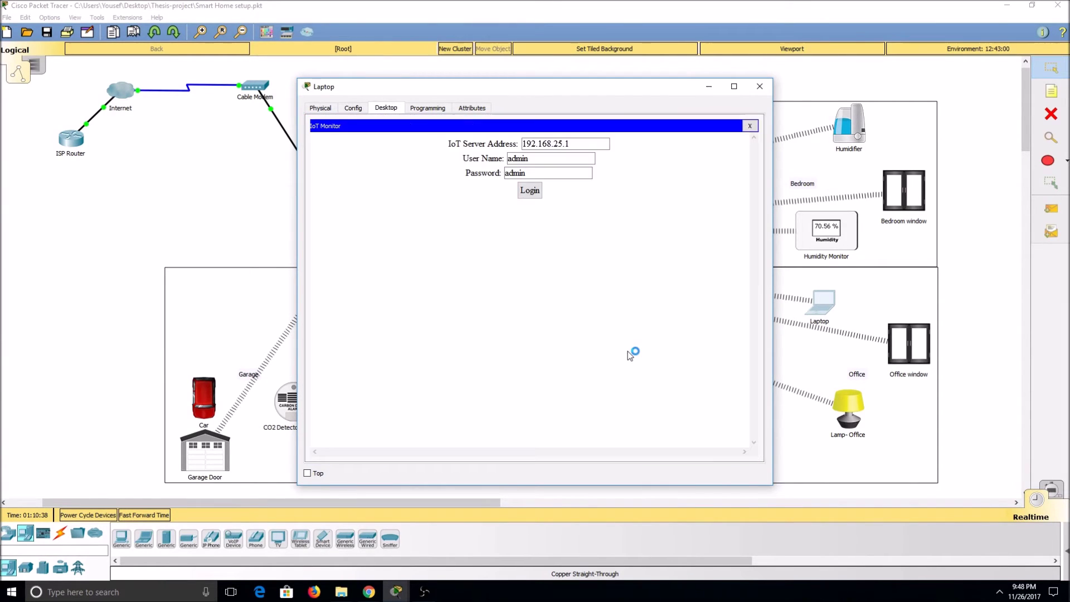
pyautogui.click(530, 191)
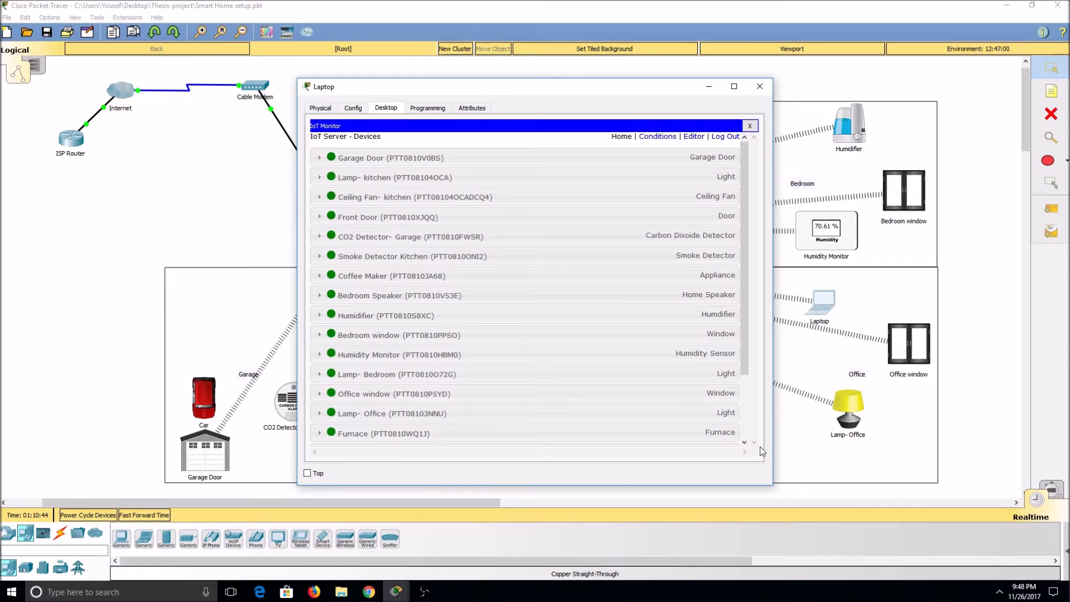
# Expand Garage Door in IoT Monitor and toggle it open, then closed again.
pyautogui.click(318, 158)
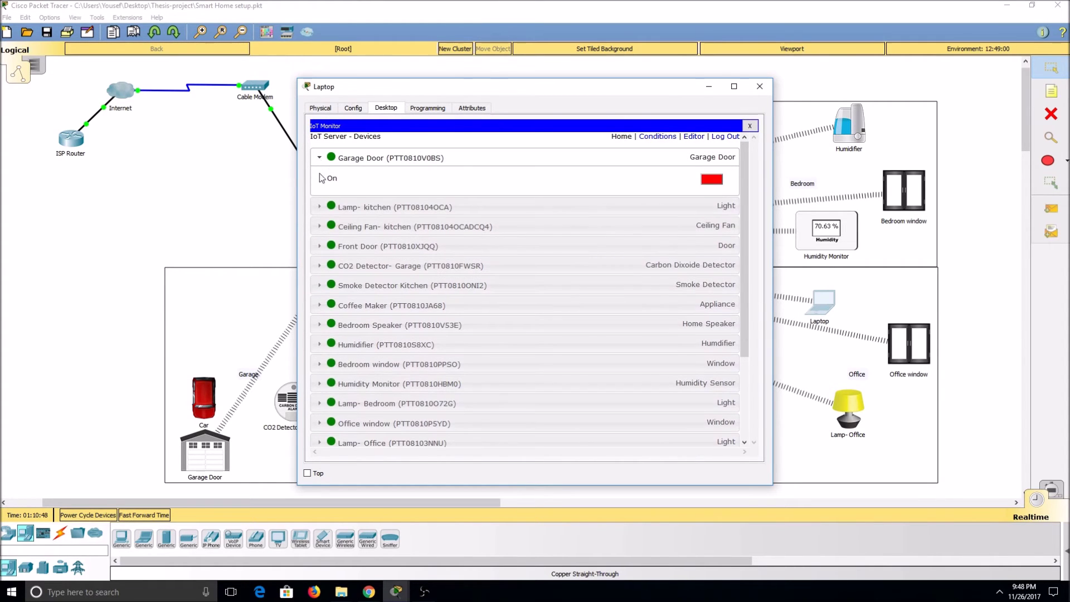
pyautogui.click(711, 179)
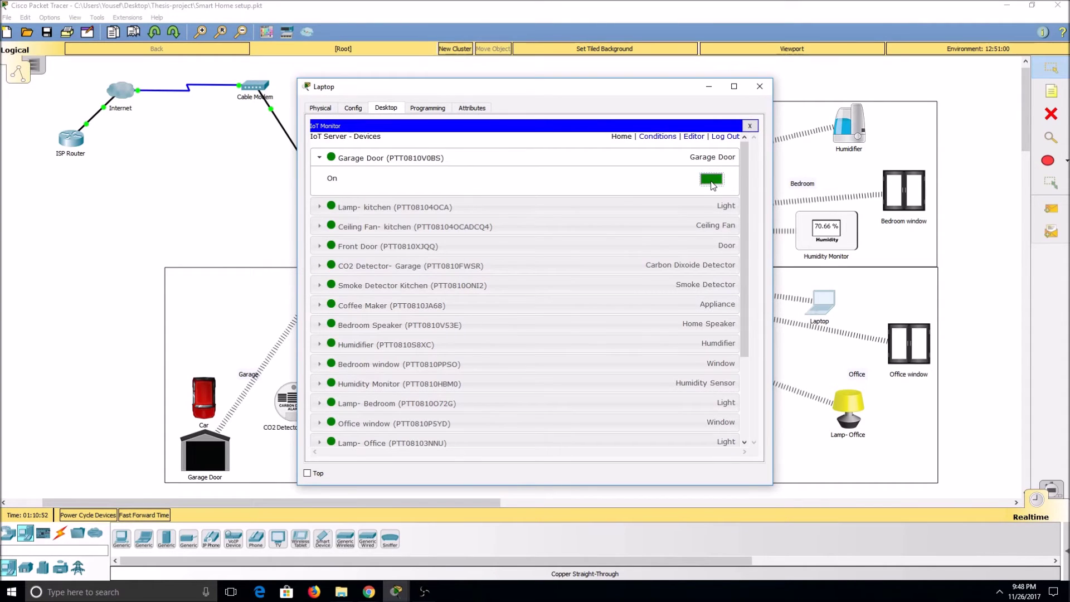
pyautogui.click(711, 179)
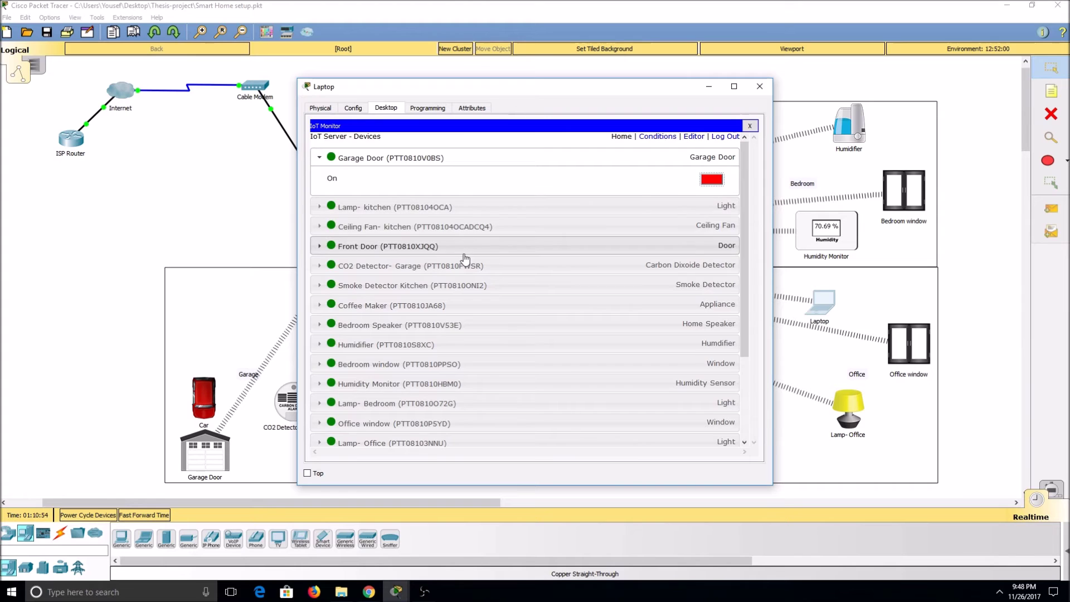
# Expand Humidity Monitor and CO2 Detector to view 70.7735 % humidity and CO2 level 0.0359989.
pyautogui.scroll(-1, 461, 252)
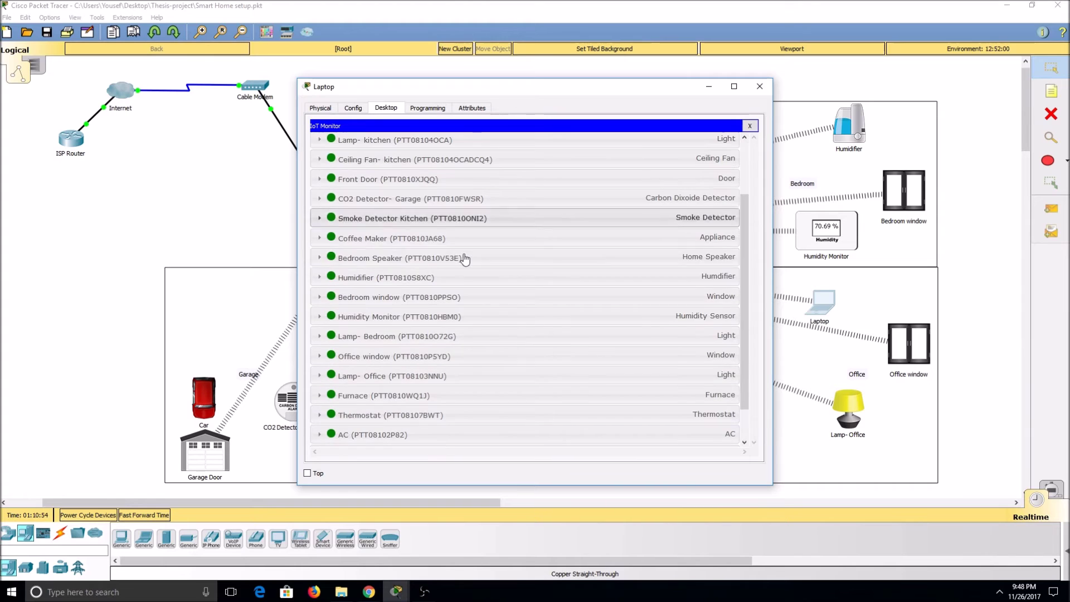
pyautogui.click(408, 316)
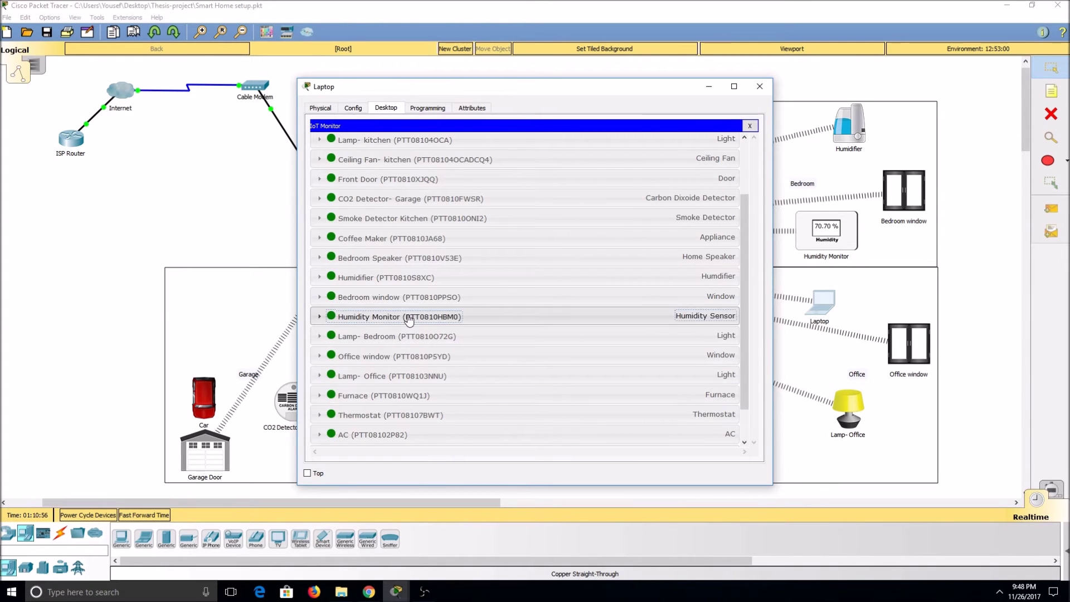
pyautogui.click(425, 202)
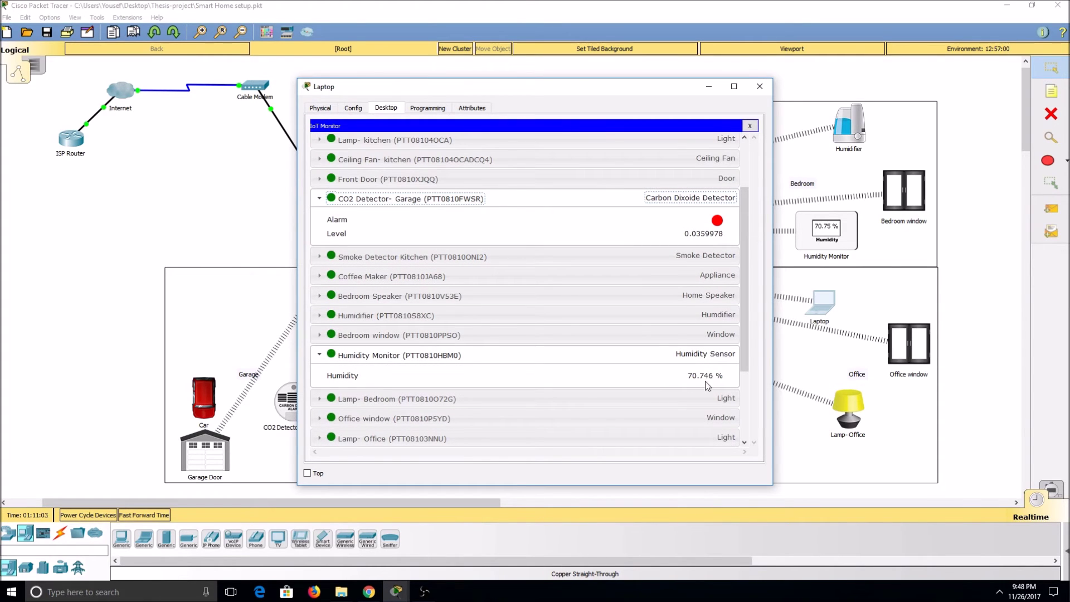
pyautogui.scroll(2, 704, 338)
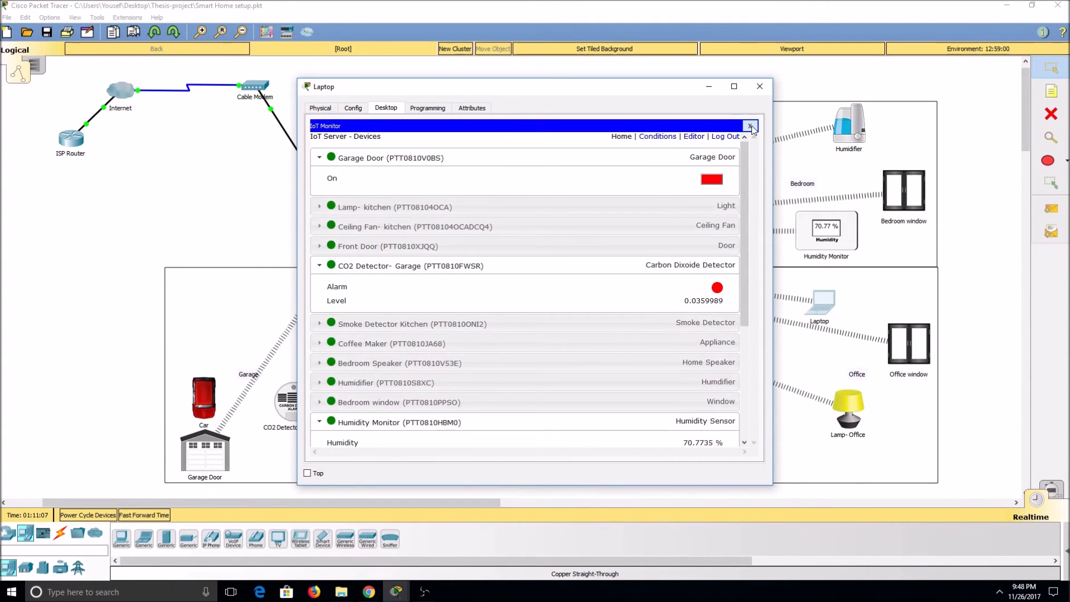
# Set the kitchen lamp's IoT Server to Home Gateway and close its settings.
pyautogui.moveTo(630, 90); pyautogui.dragTo(822, 69)
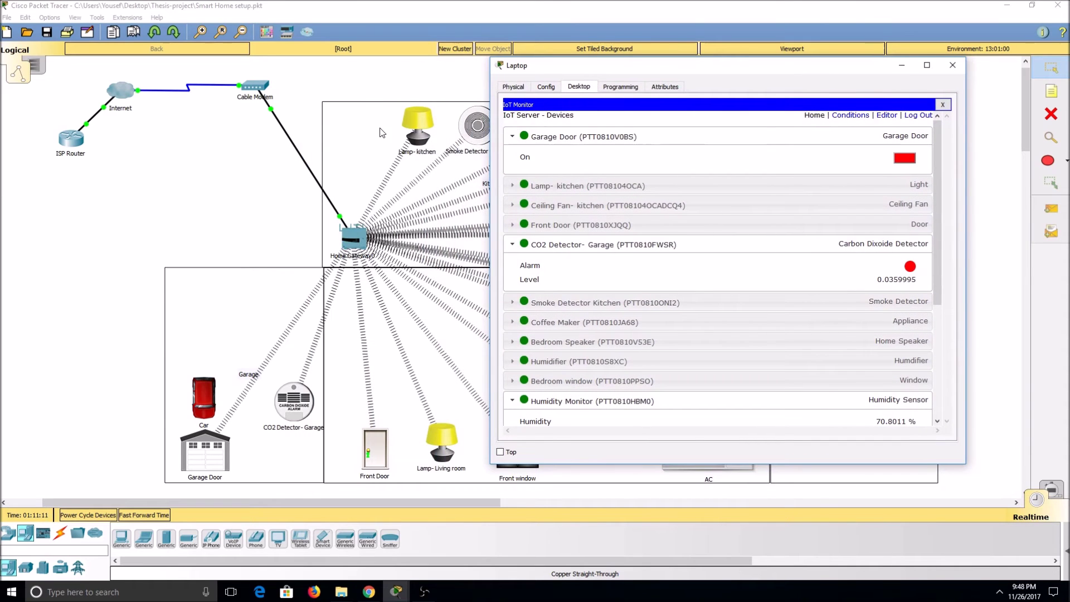
pyautogui.click(415, 130)
pyautogui.click(418, 128)
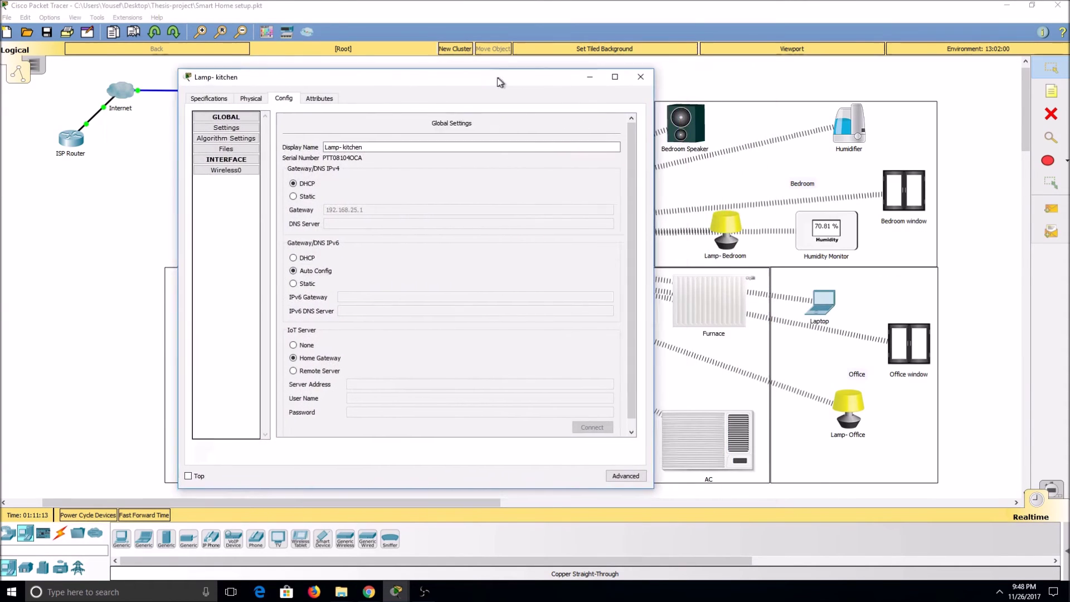
pyautogui.moveTo(497, 78); pyautogui.dragTo(377, 77)
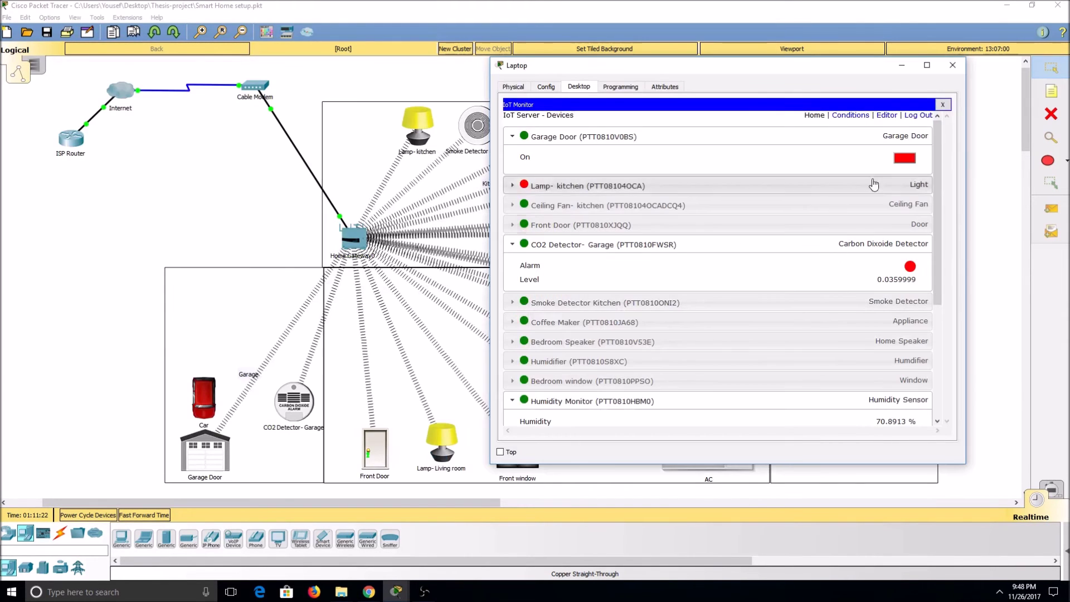
pyautogui.click(851, 115)
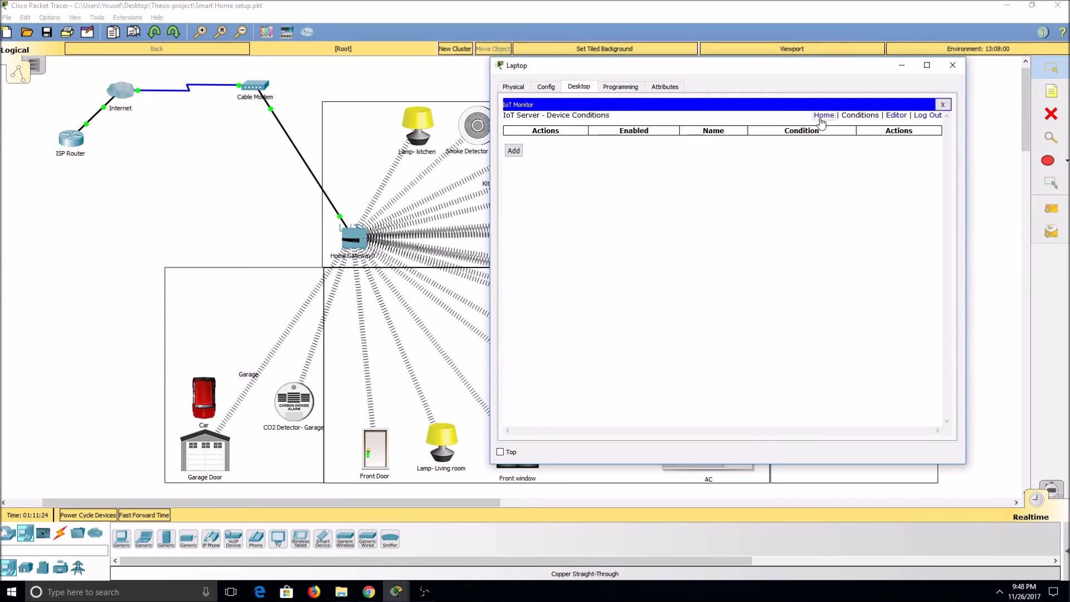
pyautogui.click(823, 117)
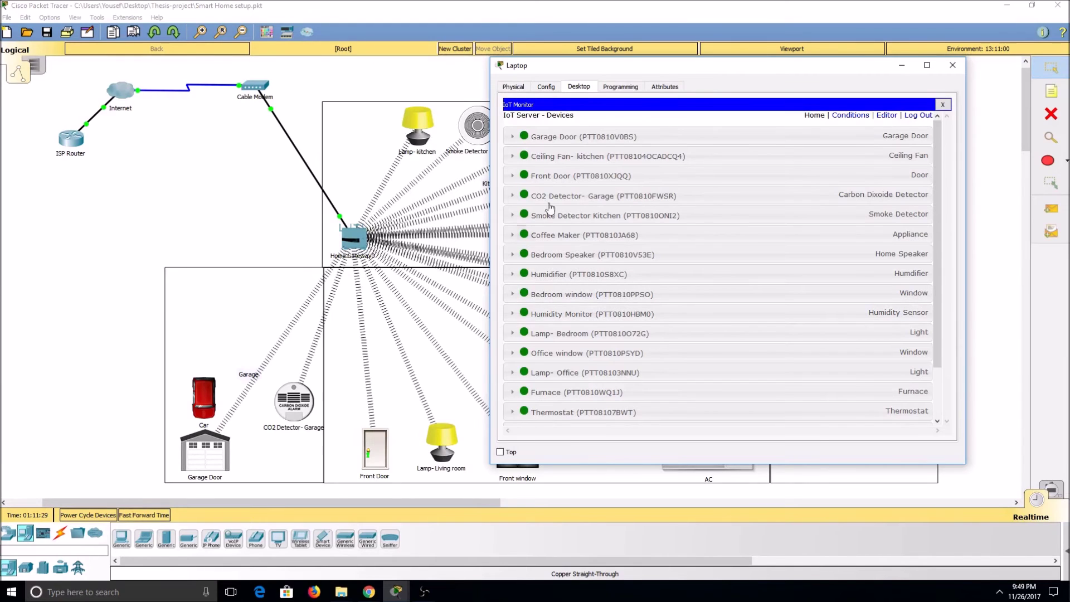
pyautogui.click(420, 134)
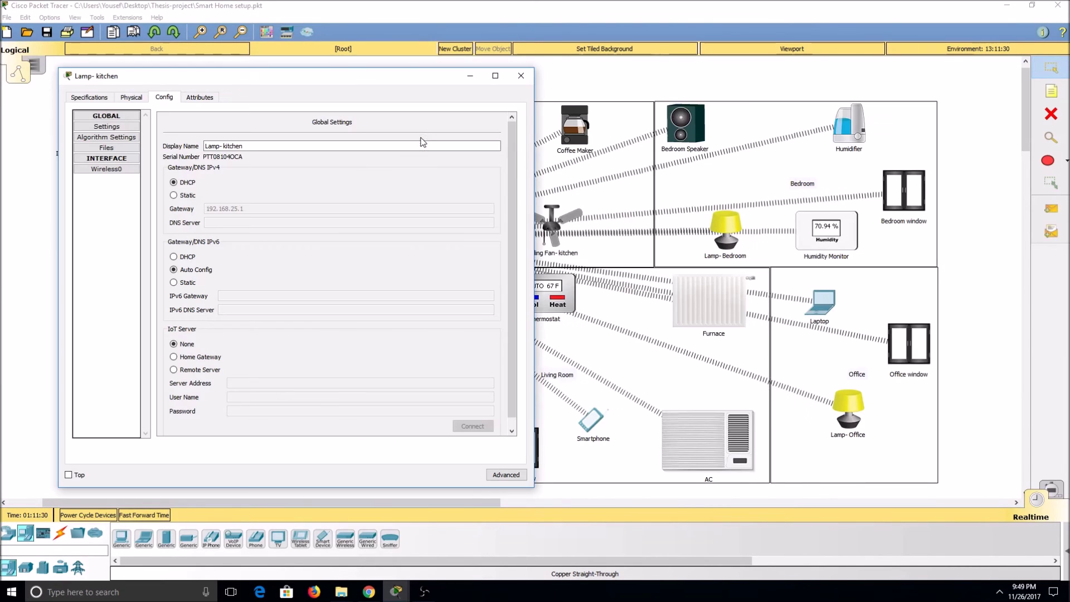
pyautogui.click(187, 360)
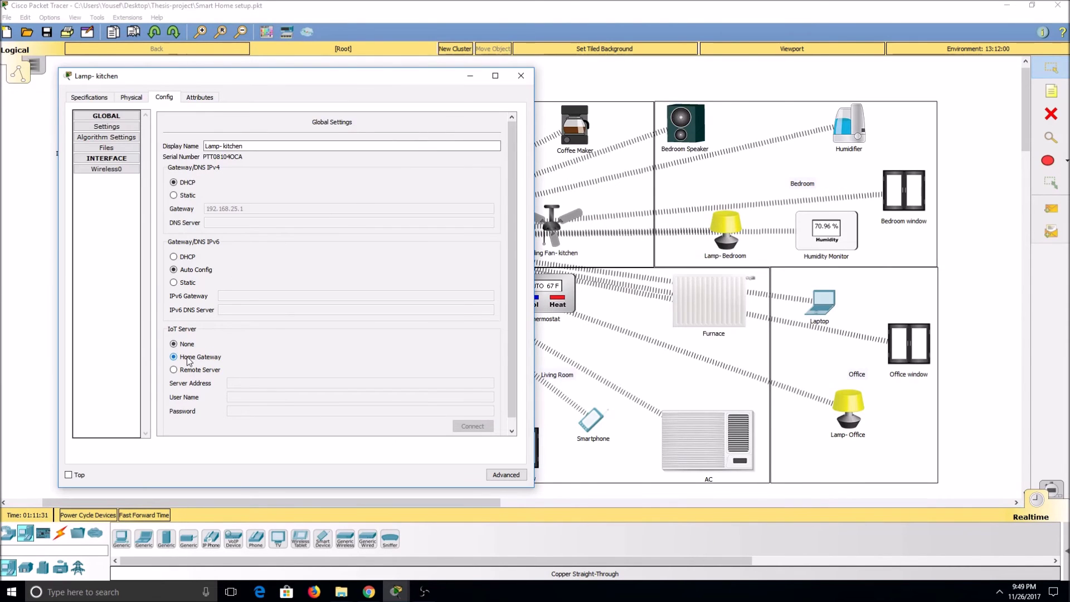
pyautogui.click(521, 76)
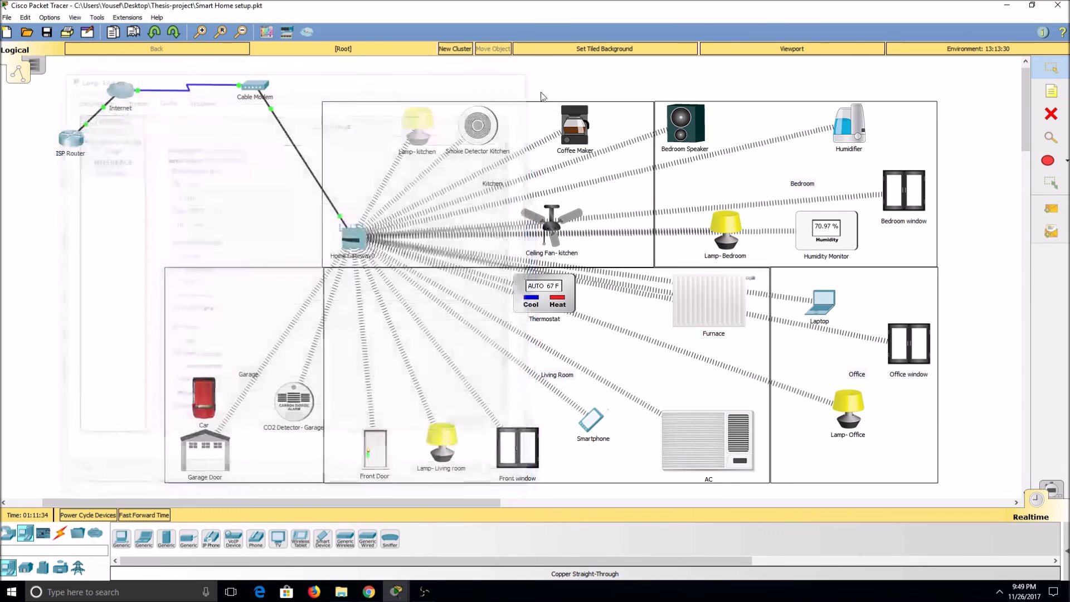
# Refresh the IoT Monitor list, expand Lamp-kitchen's Off/Dim/On controls, and close the Laptop.
pyautogui.click(823, 317)
pyautogui.click(841, 115)
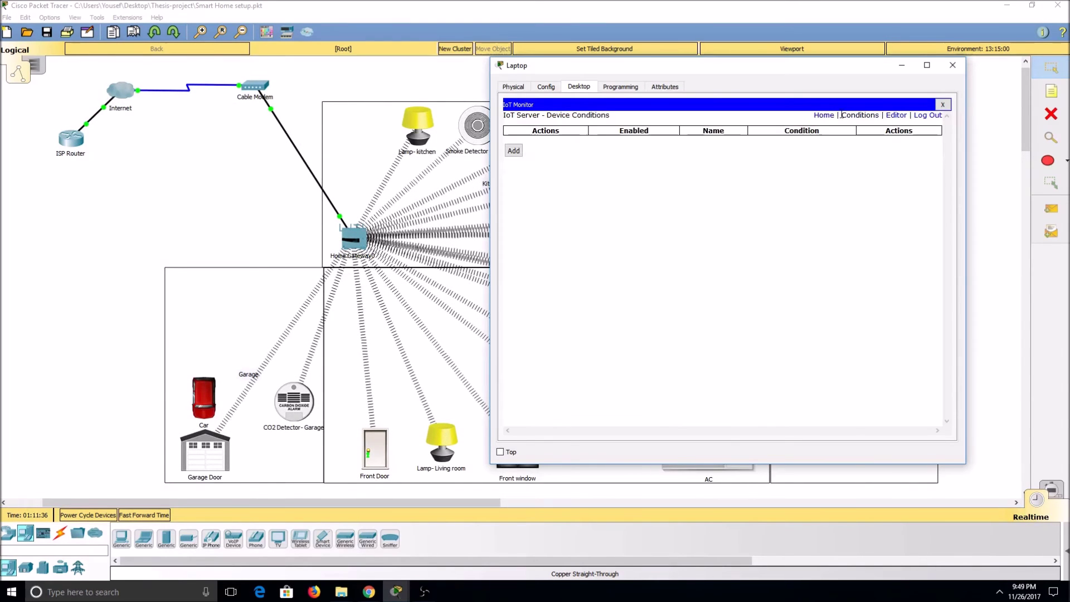
pyautogui.click(823, 115)
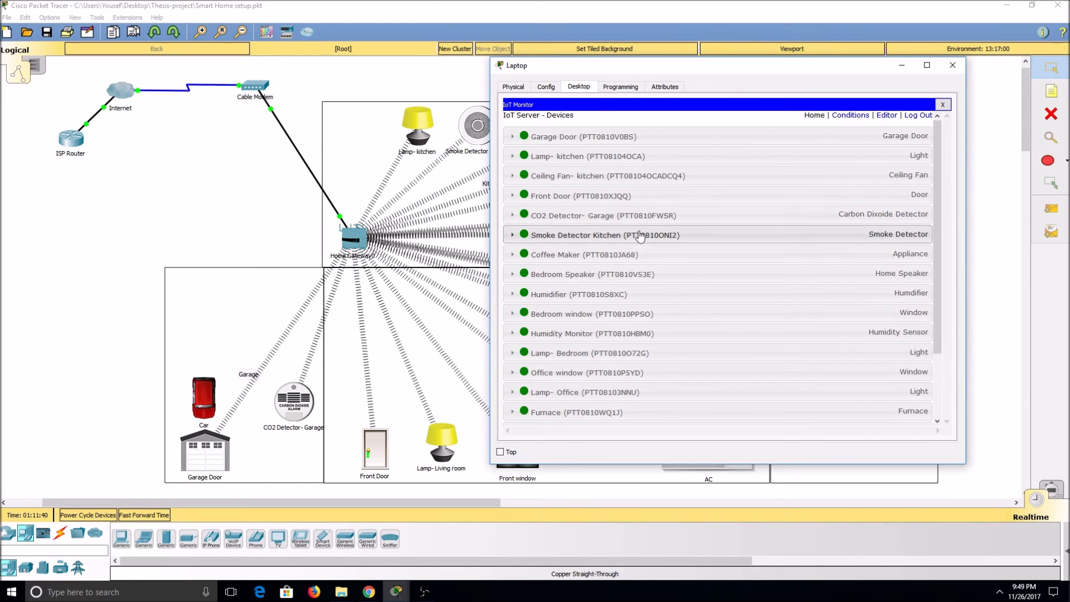
pyautogui.click(602, 160)
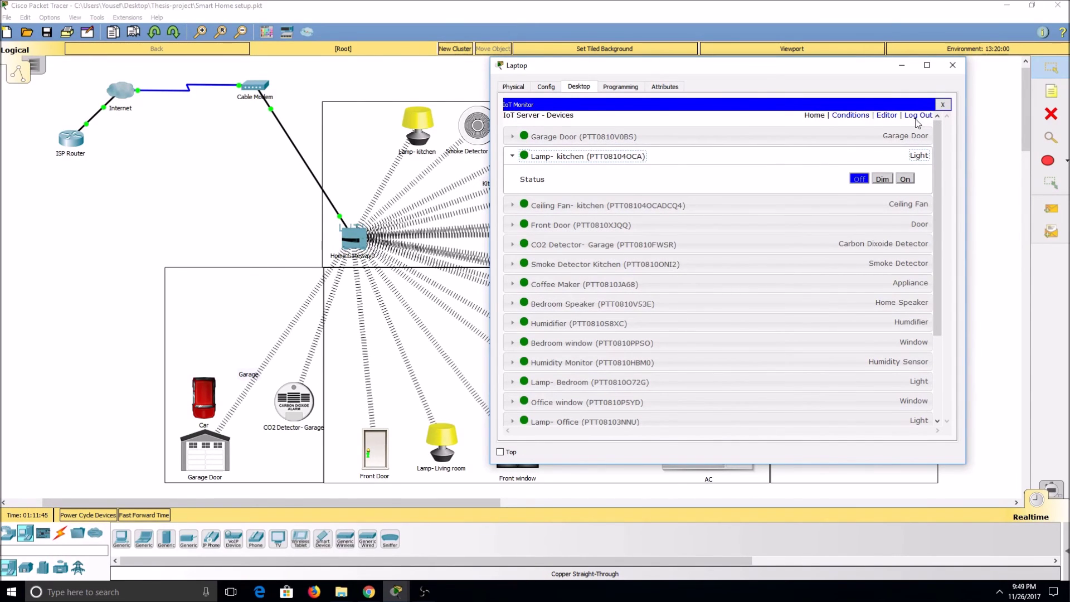
pyautogui.click(952, 66)
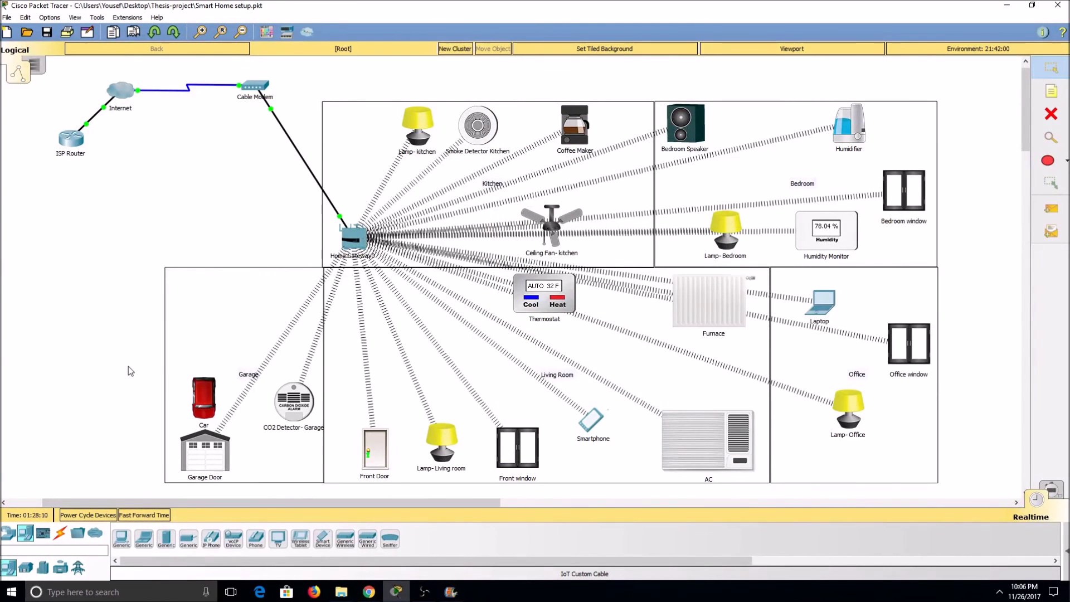
# Drag a Solar Panel (IoT12) into the Garage and a Battery (IoT13) into the Living Room.
pyautogui.click(24, 569)
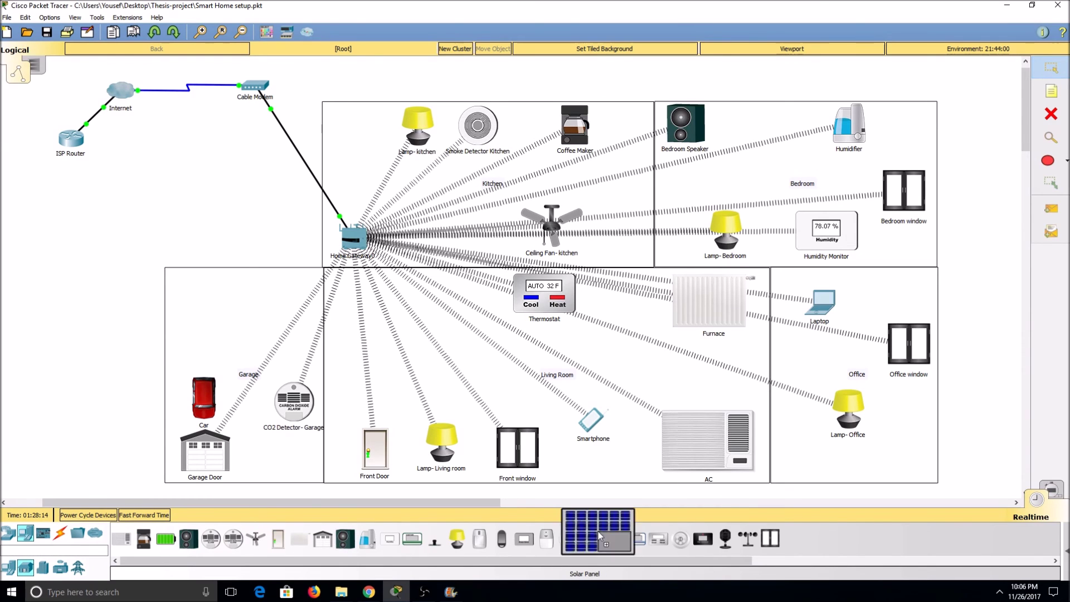
pyautogui.moveTo(597, 531); pyautogui.dragTo(209, 299)
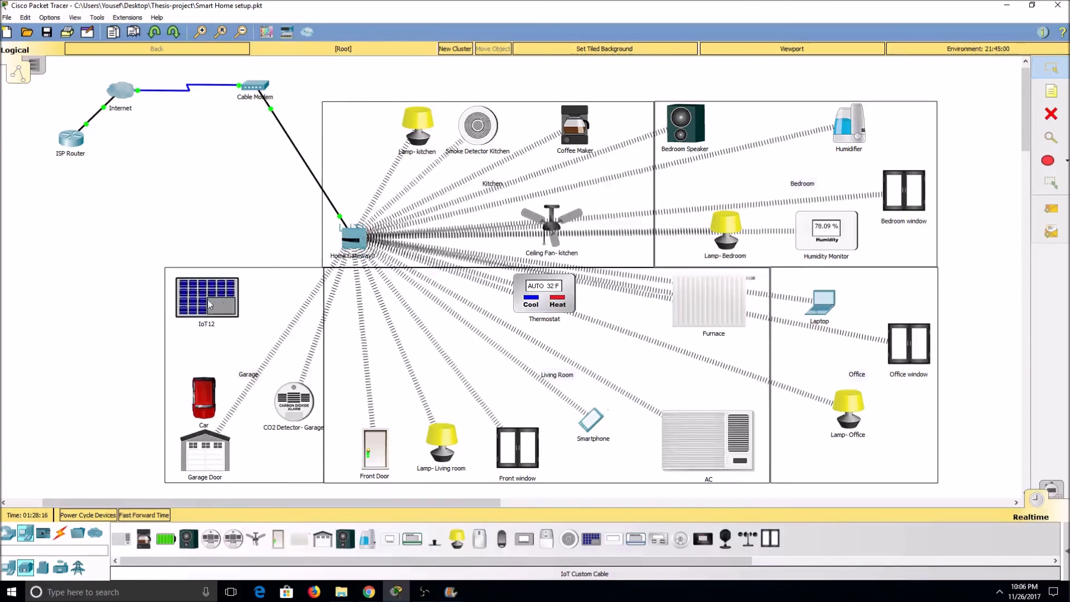
pyautogui.moveTo(166, 538); pyautogui.dragTo(373, 297)
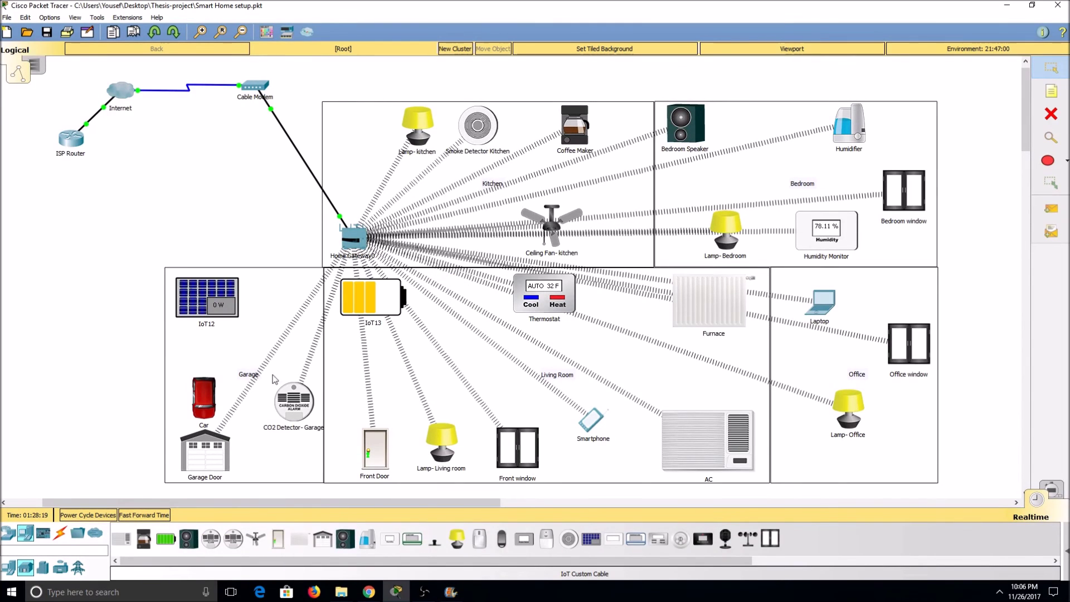
pyautogui.click(62, 533)
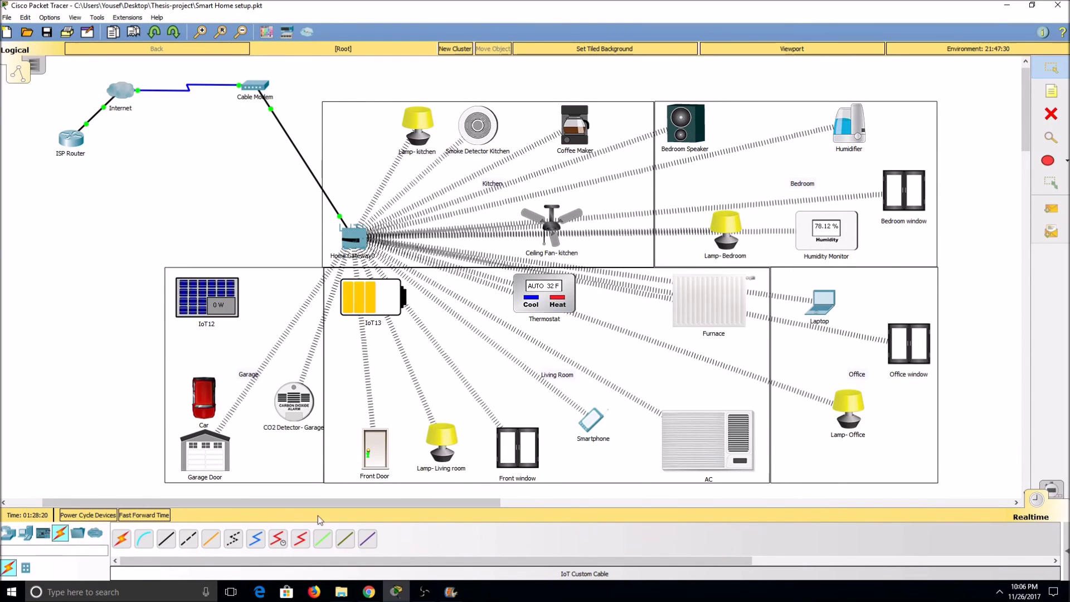
# Connect Solar Panel IoT12 to battery IoT13 with an IoT Custom Cable.
pyautogui.click(345, 539)
pyautogui.click(217, 299)
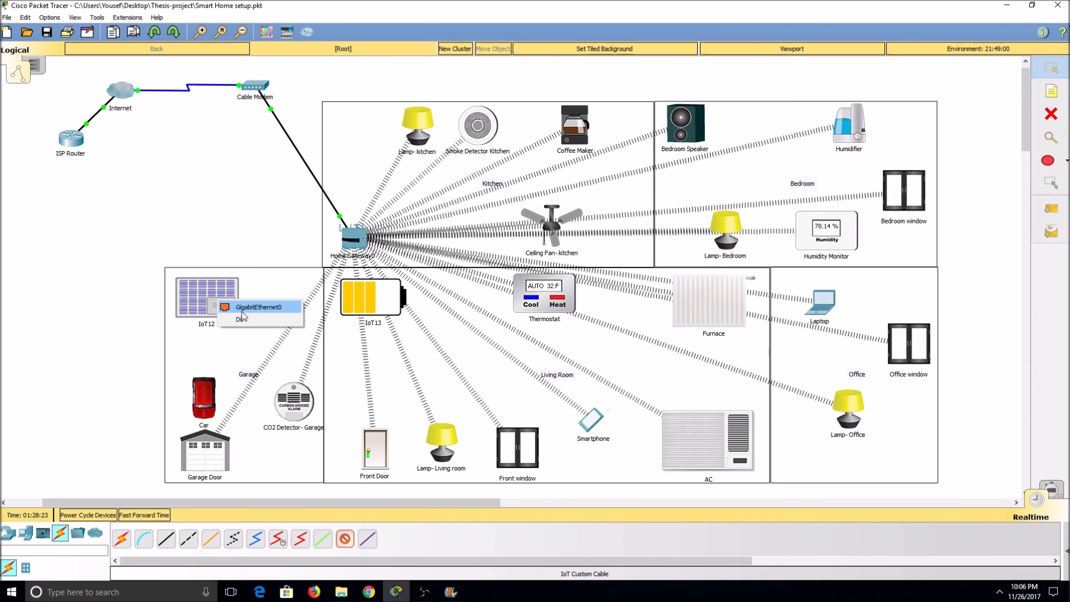
pyautogui.click(246, 306)
pyautogui.click(378, 296)
pyautogui.click(378, 295)
pyautogui.click(391, 315)
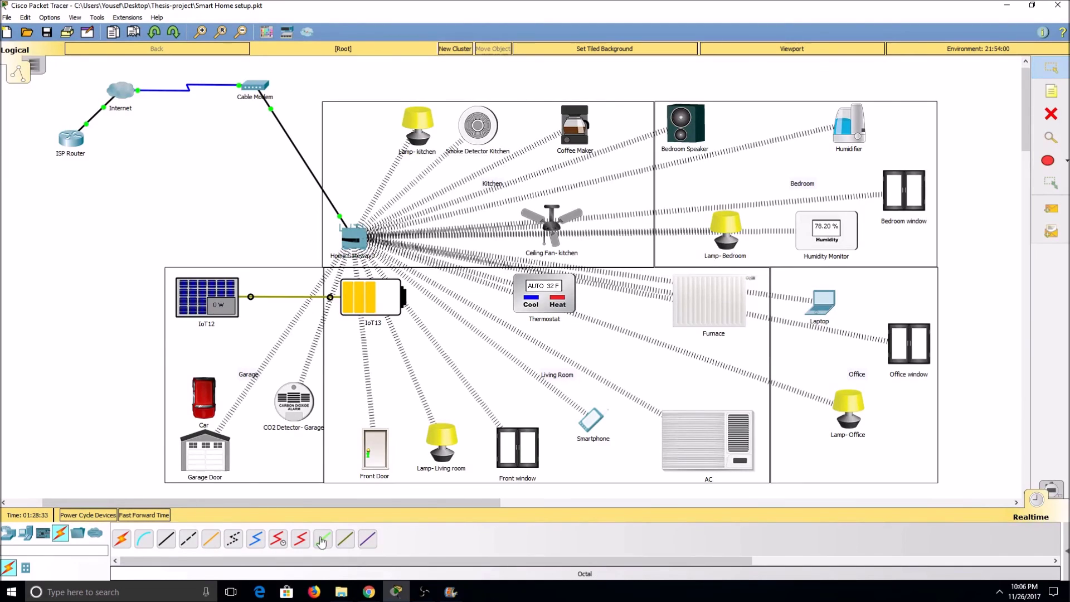
# Cable battery IoT13's output port to Lamp-kitchen's D0 port with an IoT Custom Cable.
pyautogui.click(345, 539)
pyautogui.click(383, 297)
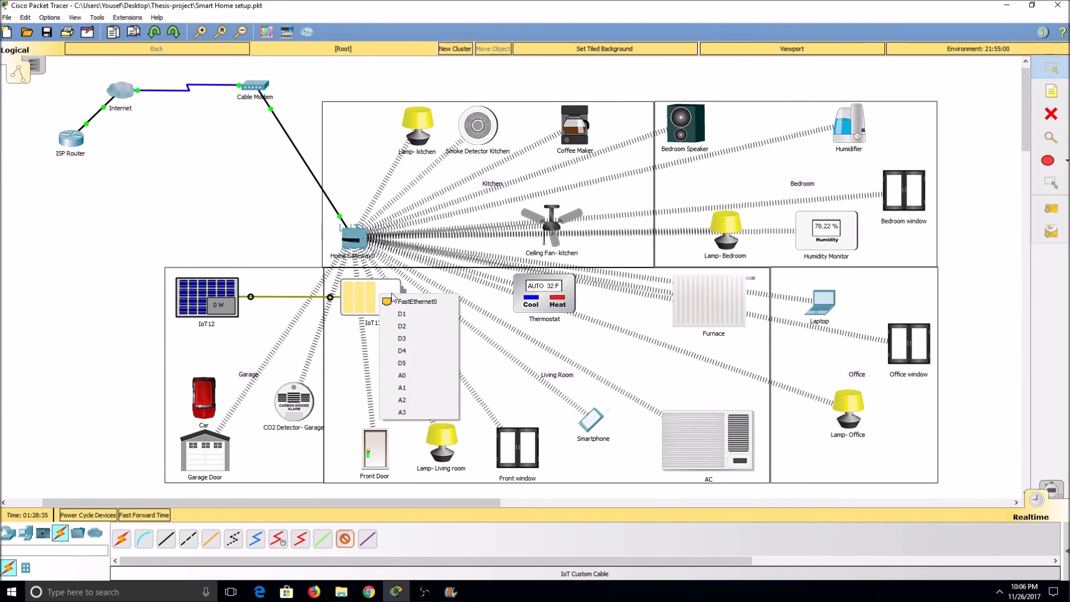
pyautogui.click(393, 310)
pyautogui.click(415, 139)
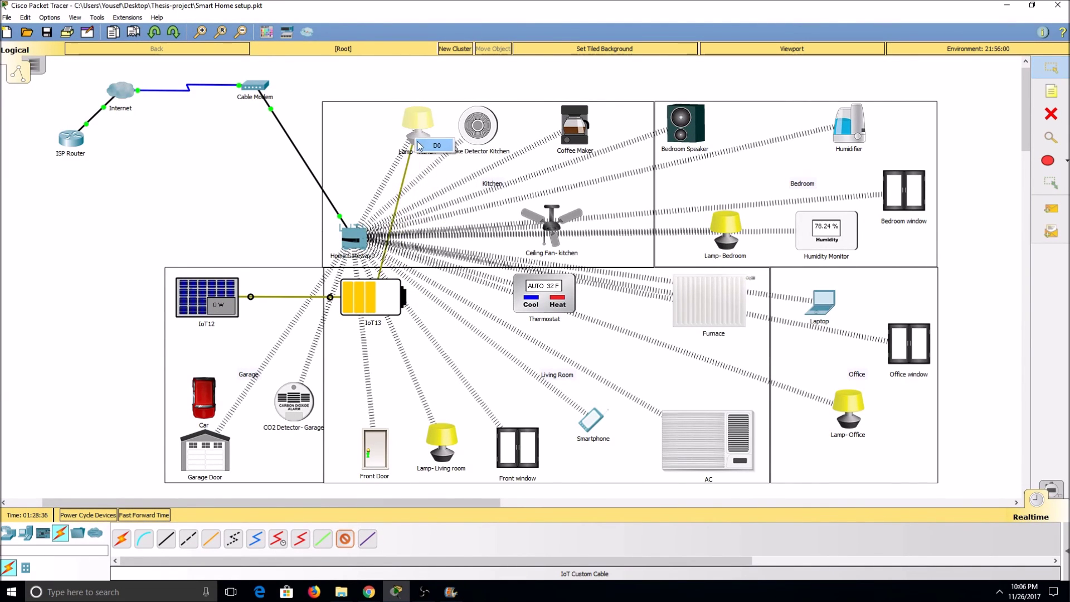